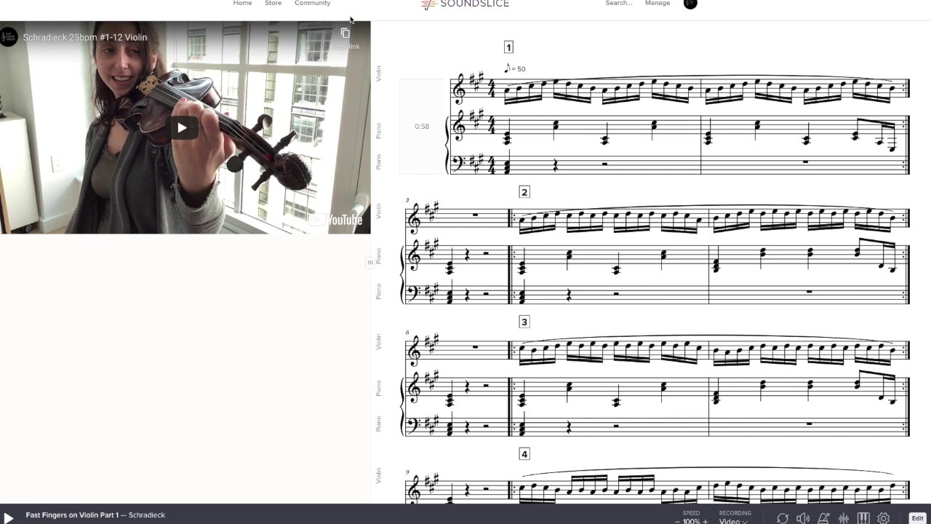
Step: Drag the divider to stack the video above the full-width violin-and-piano score
{"action": "left_click_drag", "start_coordinate": [372, 262], "coordinate": [420, 270]}
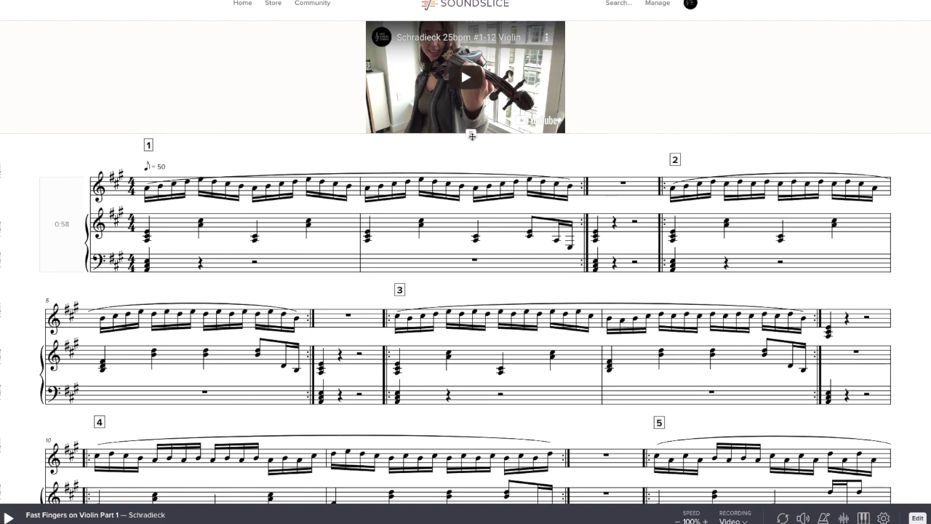
{"action": "left_click_drag", "start_coordinate": [471, 135], "coordinate": [461, 153]}
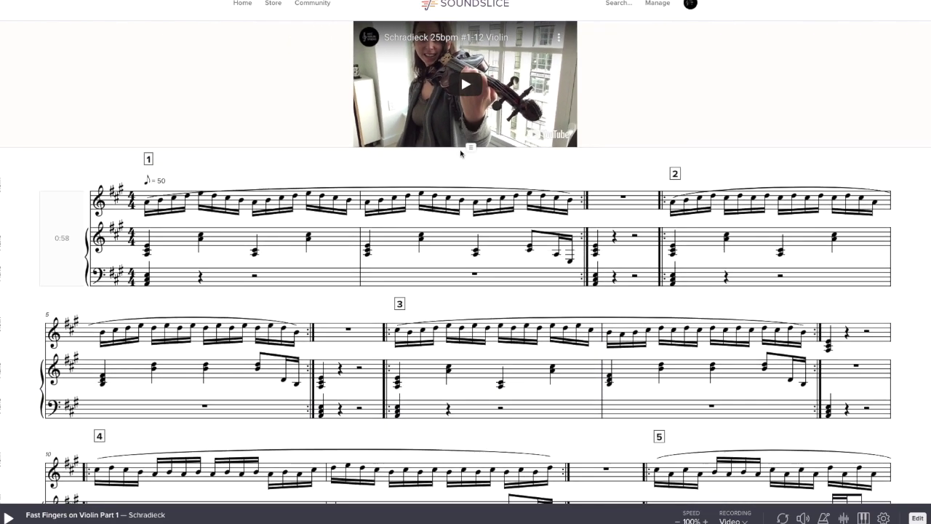
Step: Set the notation zoom level to about 133% in the player settings
{"action": "left_click", "coordinate": [885, 518]}
{"action": "mouse_move", "coordinate": [835, 58]}
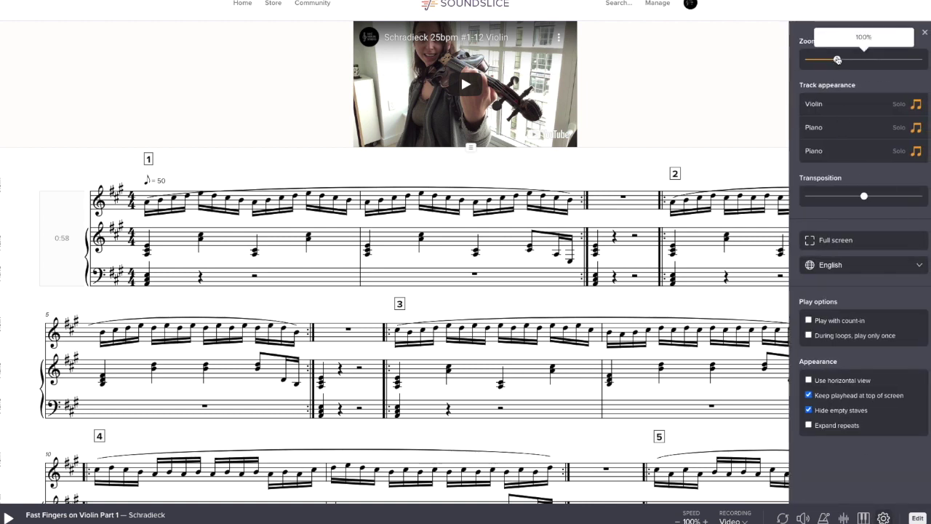
{"action": "mouse_move", "coordinate": [835, 58]}
{"action": "left_mouse_down"}
{"action": "mouse_move", "coordinate": [813, 60]}
{"action": "mouse_move", "coordinate": [853, 59]}
{"action": "left_mouse_up"}
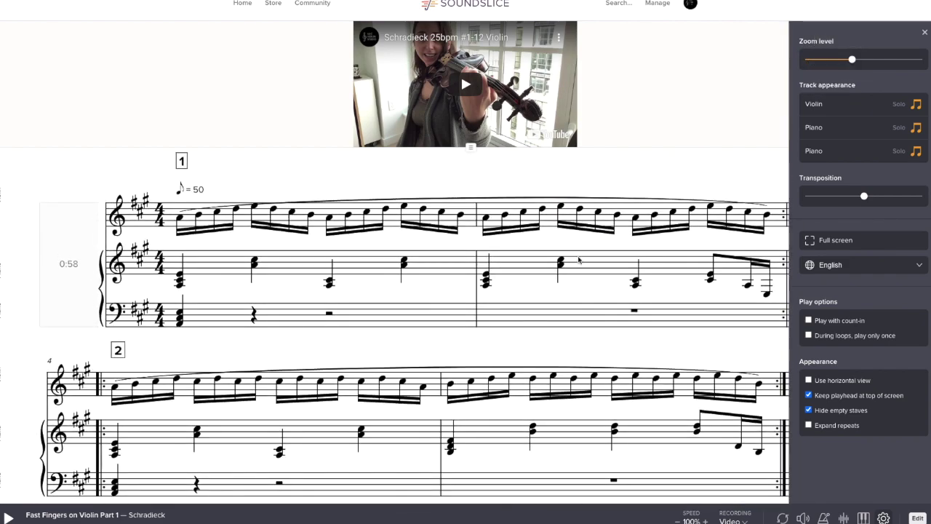
{"action": "scroll", "coordinate": [579, 260], "scroll_direction": "down", "scroll_amount": 3}
{"action": "scroll", "coordinate": [578, 260], "scroll_direction": "down", "scroll_amount": 5}
{"action": "scroll", "coordinate": [607, 243], "scroll_direction": "up", "scroll_amount": 3}
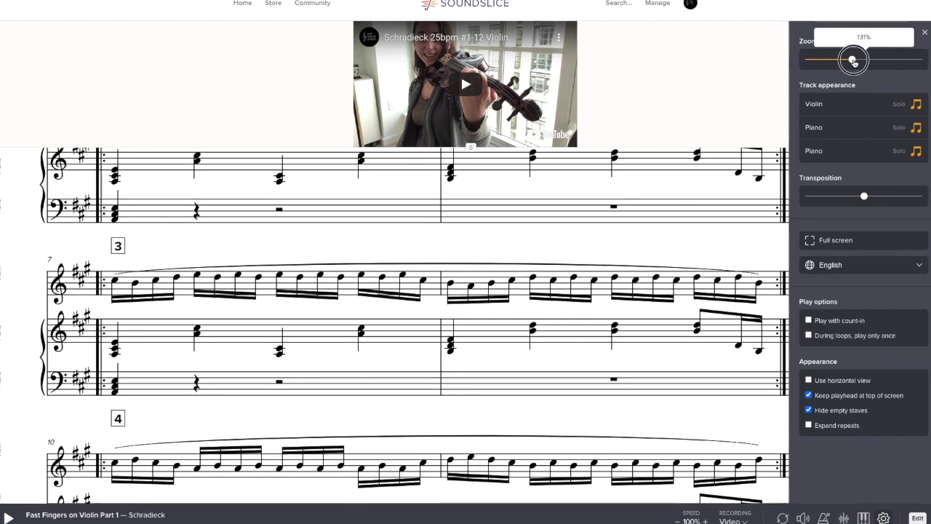
{"action": "left_click_drag", "start_coordinate": [852, 62], "coordinate": [855, 64]}
Step: Shrink the video to a small thumbnail above the score
{"action": "scroll", "coordinate": [611, 262], "scroll_direction": "up", "scroll_amount": 3}
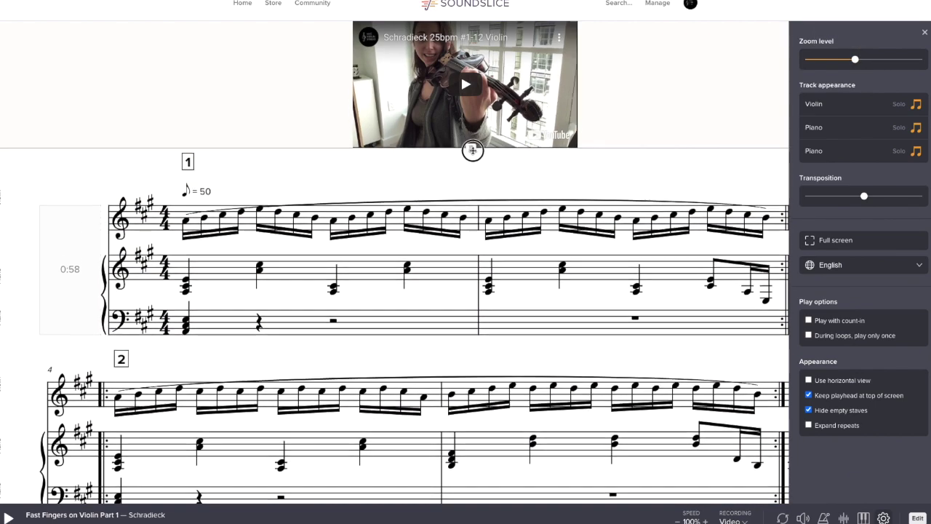
{"action": "left_click_drag", "start_coordinate": [473, 148], "coordinate": [473, 80]}
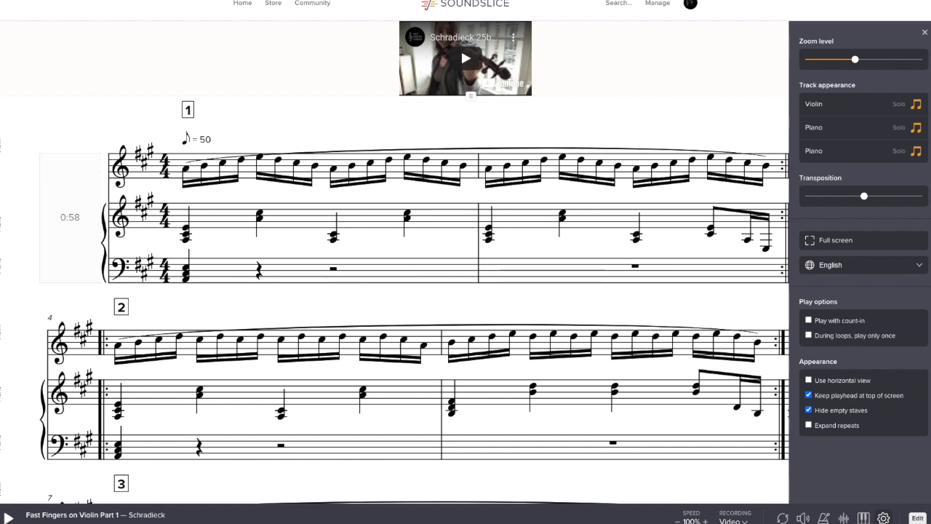
{"action": "left_click", "coordinate": [733, 520]}
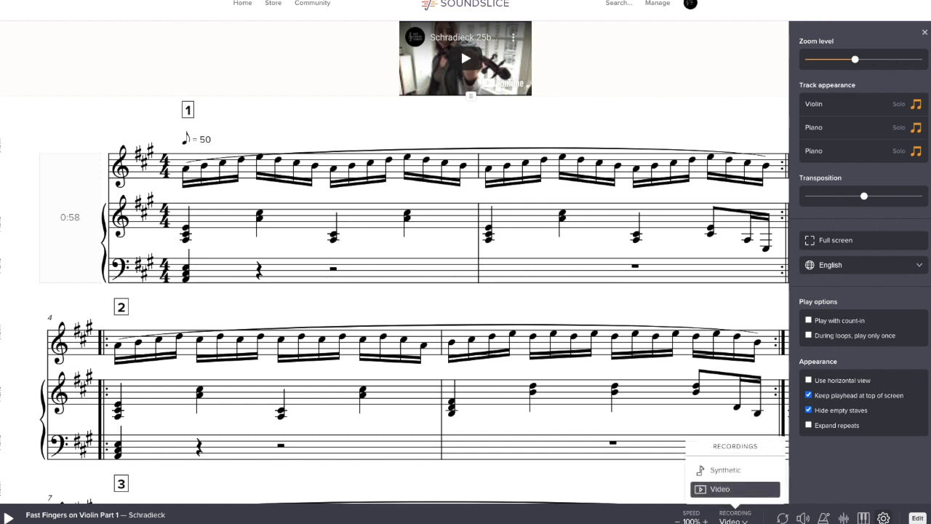
Step: Switch playback to the Synthetic recording, then back to the Video recording
{"action": "left_click", "coordinate": [728, 470]}
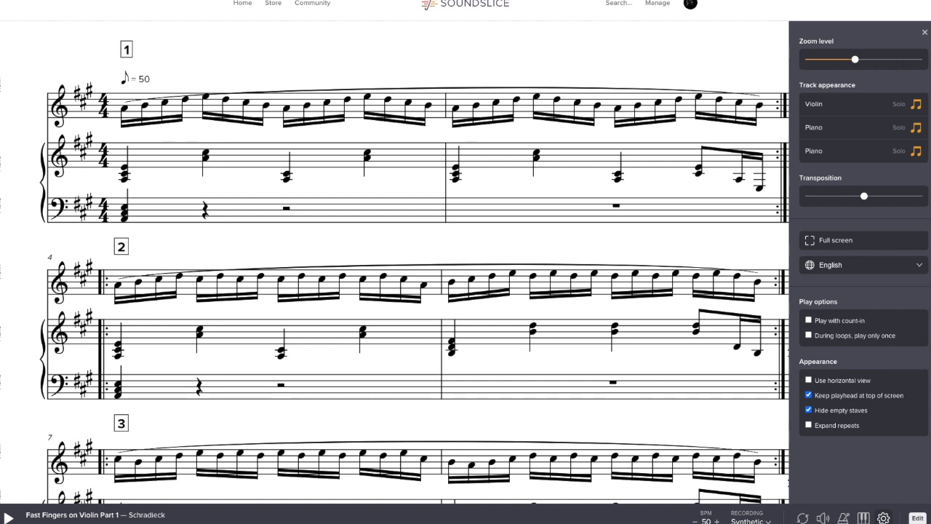
{"action": "left_click", "coordinate": [750, 521]}
{"action": "left_click", "coordinate": [742, 490]}
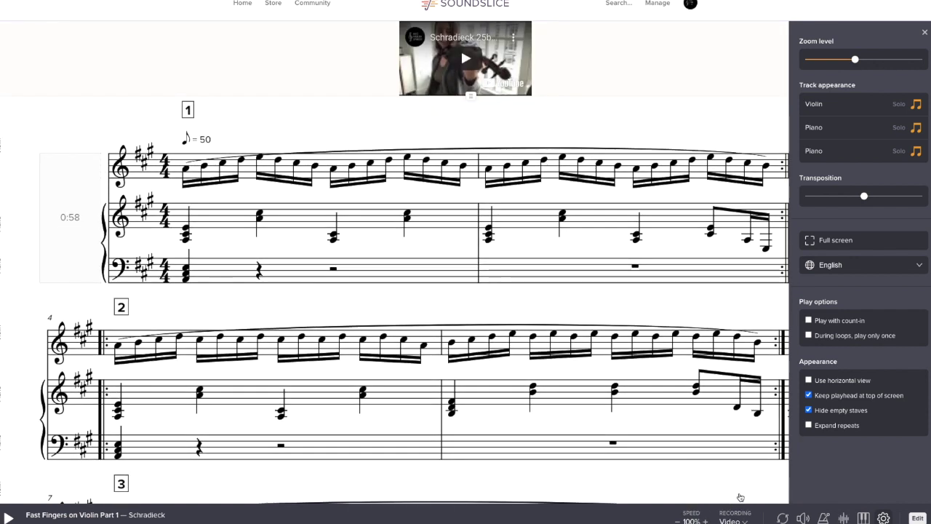
Step: Enlarge the video above the score and transpose the music to -7 (D)
{"action": "left_click_drag", "start_coordinate": [471, 95], "coordinate": [484, 190]}
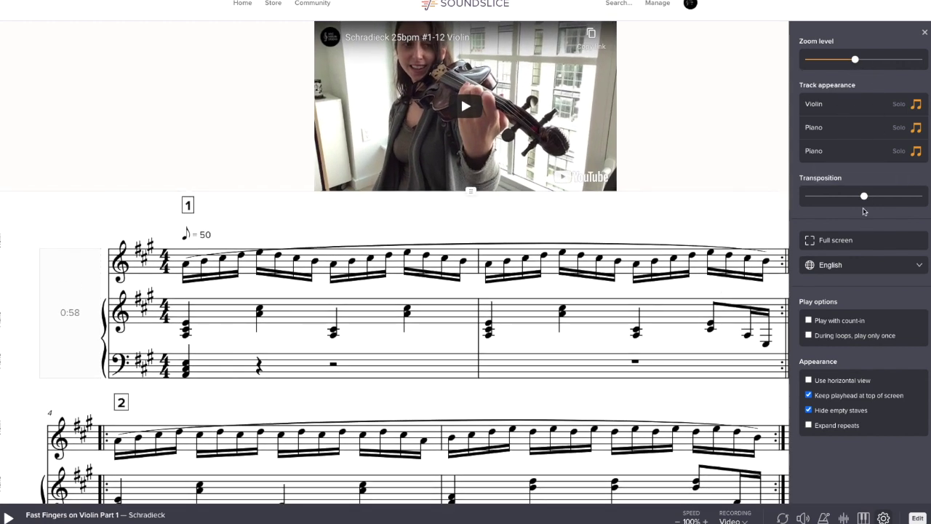
{"action": "mouse_move", "coordinate": [868, 198]}
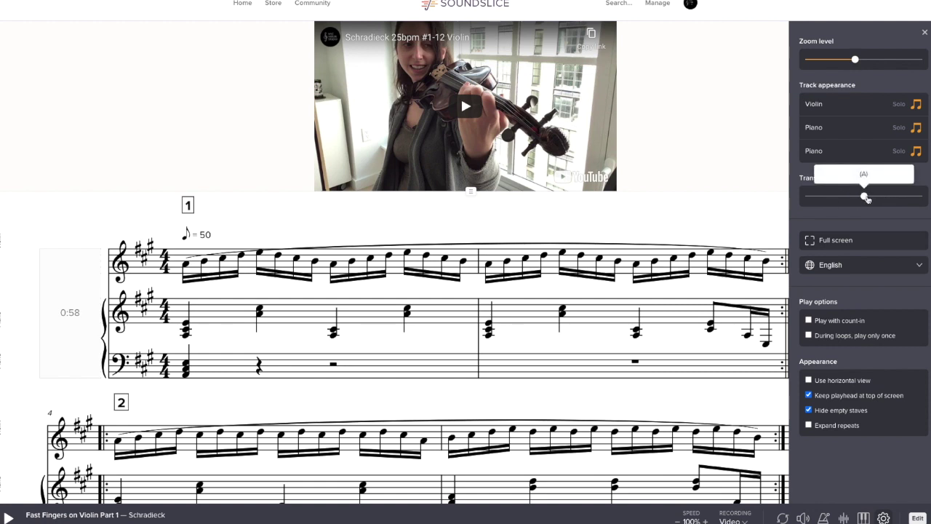
{"action": "left_click_drag", "start_coordinate": [864, 197], "coordinate": [832, 202]}
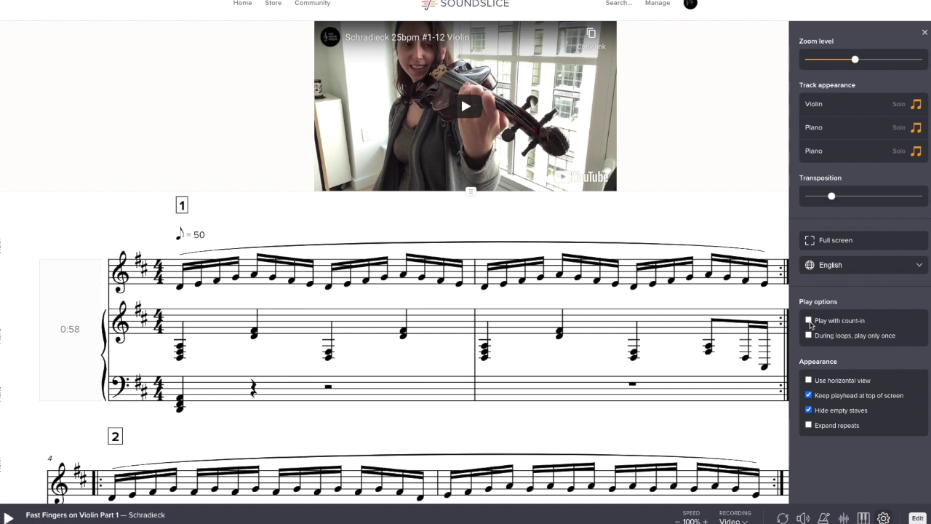
Step: Enable horizontal view, browse the measures, and solo the Violin track
{"action": "left_click", "coordinate": [810, 380]}
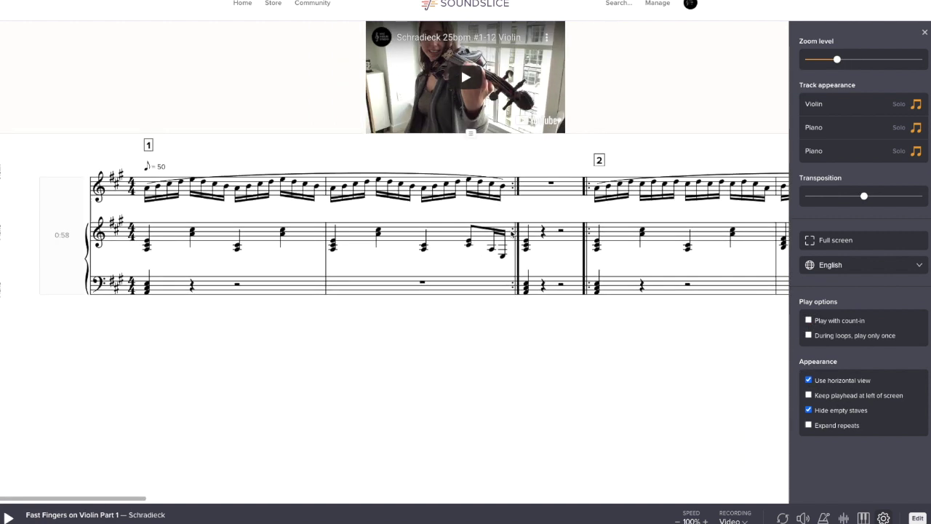
{"action": "left_click_drag", "start_coordinate": [139, 499], "coordinate": [114, 505]}
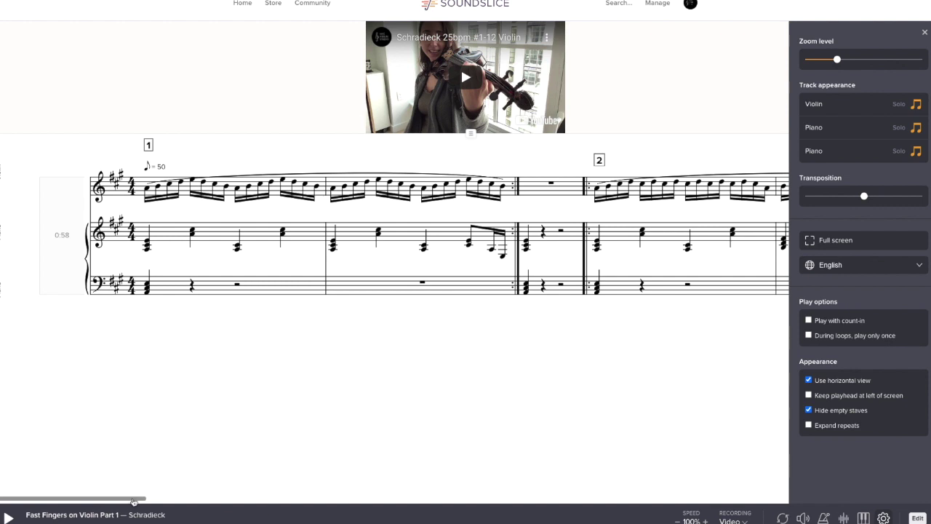
{"action": "left_click_drag", "start_coordinate": [133, 502], "coordinate": [112, 508]}
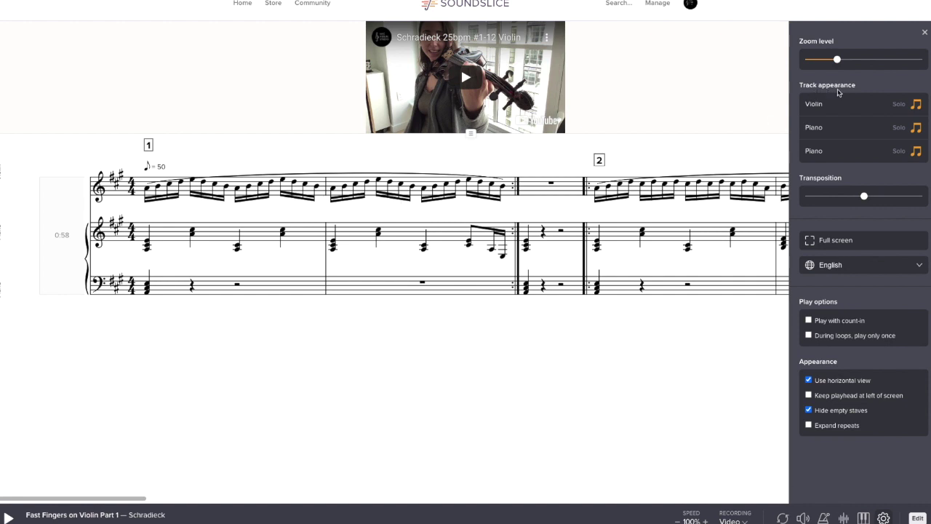
{"action": "left_click", "coordinate": [899, 105]}
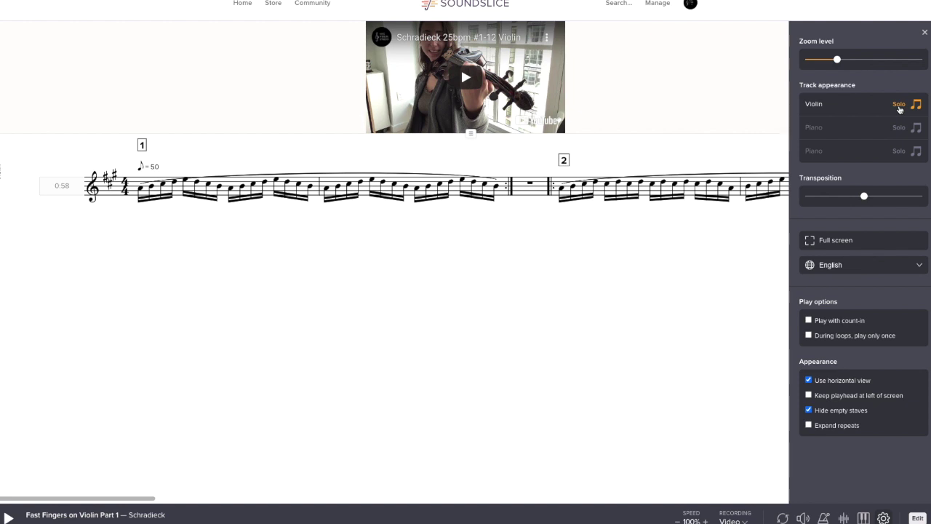
{"action": "left_click", "coordinate": [900, 105]}
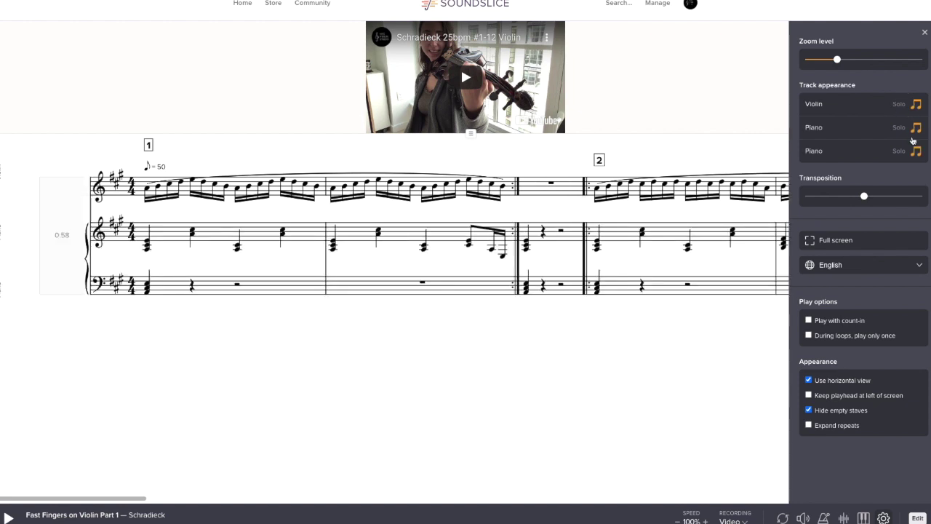
{"action": "left_click", "coordinate": [916, 128]}
{"action": "left_click", "coordinate": [916, 151]}
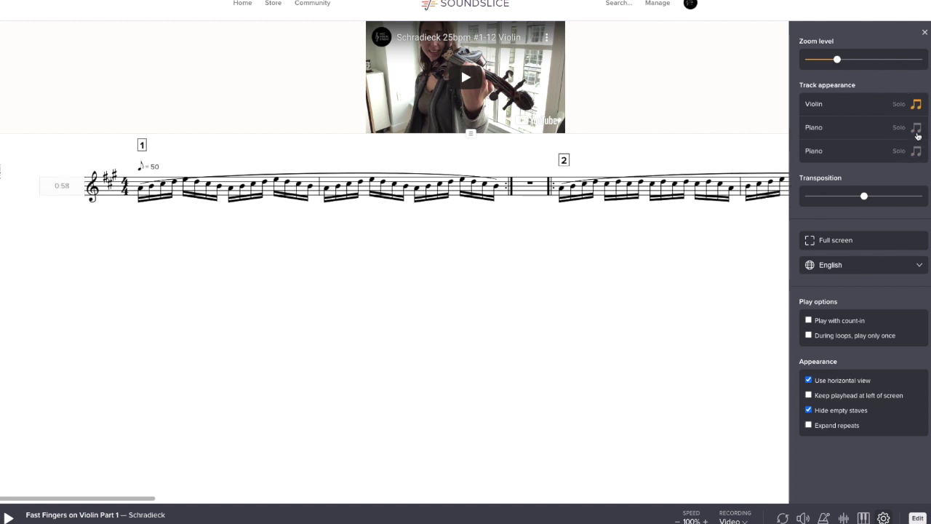
{"action": "left_click", "coordinate": [916, 152]}
{"action": "left_click", "coordinate": [916, 129]}
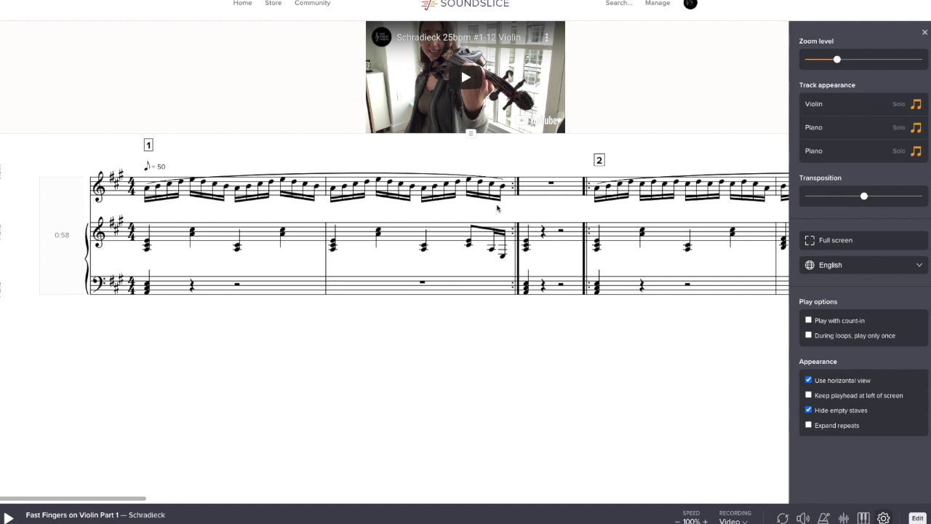
Step: Try writing out the repeats in full, then return to the compact repeat layout
{"action": "left_click", "coordinate": [836, 426]}
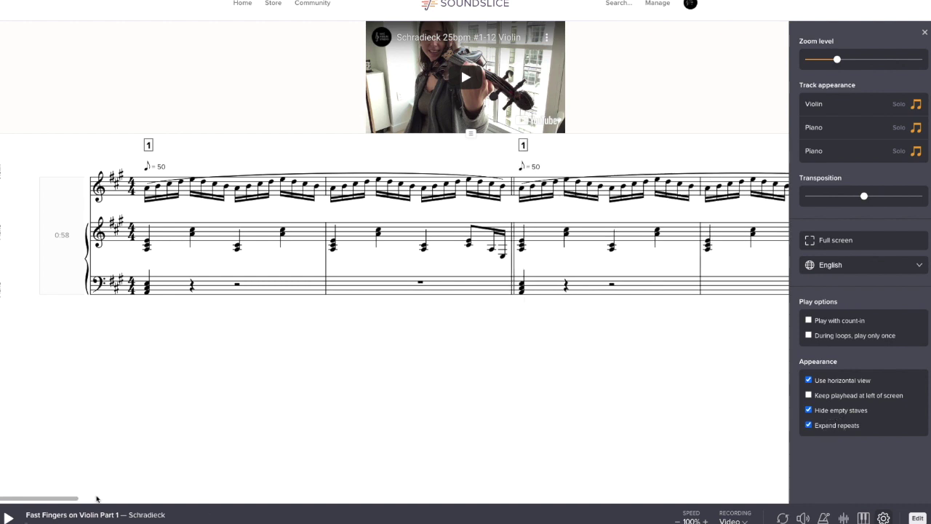
{"action": "left_click_drag", "start_coordinate": [61, 498], "coordinate": [103, 500]}
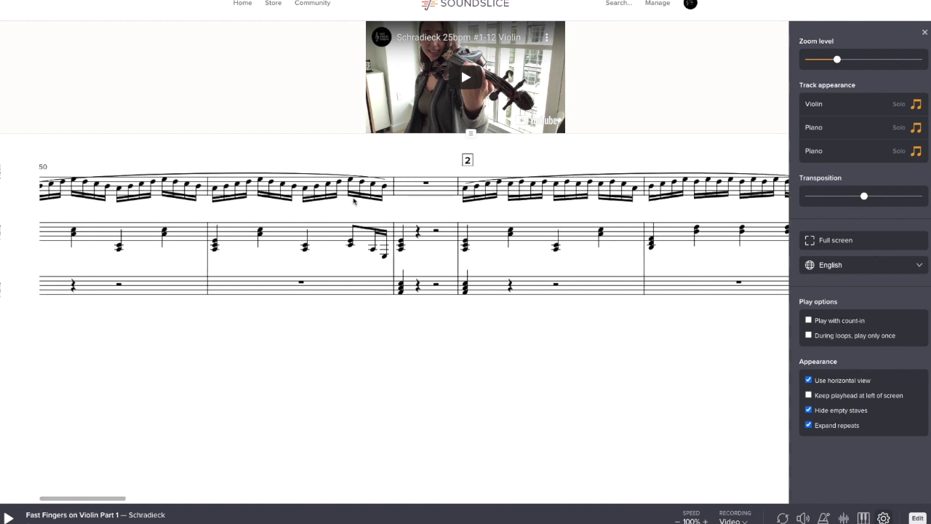
{"action": "left_click_drag", "start_coordinate": [125, 498], "coordinate": [144, 503]}
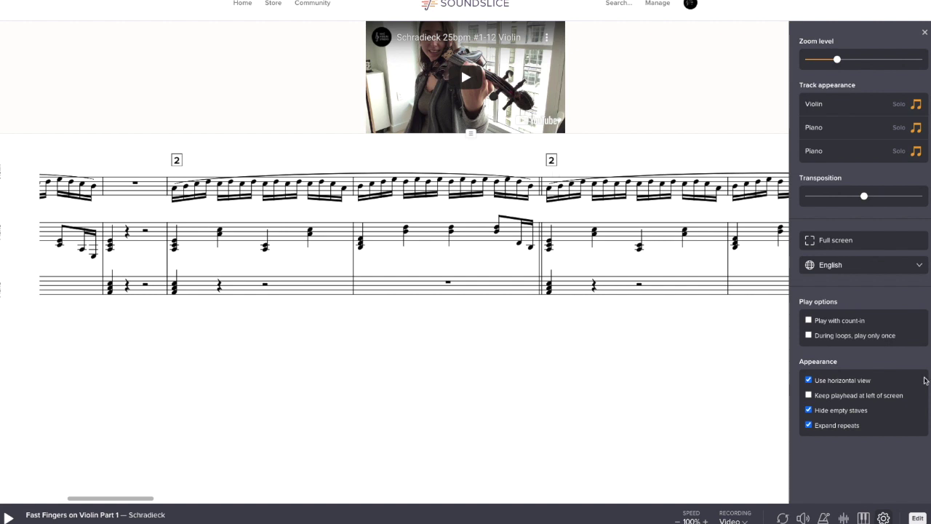
{"action": "left_click", "coordinate": [839, 429]}
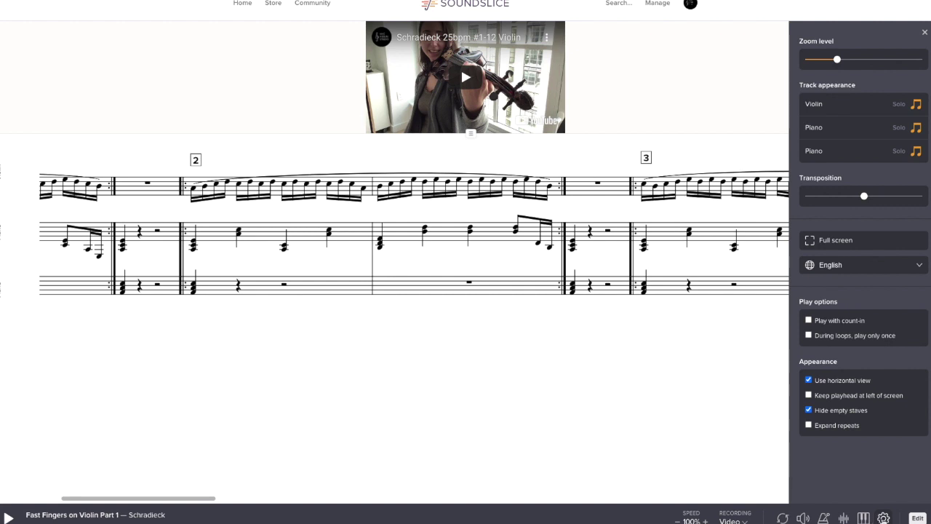
Step: Close the settings panel and scroll the score back to measure 1
{"action": "left_click", "coordinate": [883, 518]}
{"action": "left_click", "coordinate": [883, 518]}
{"action": "left_click", "coordinate": [925, 32]}
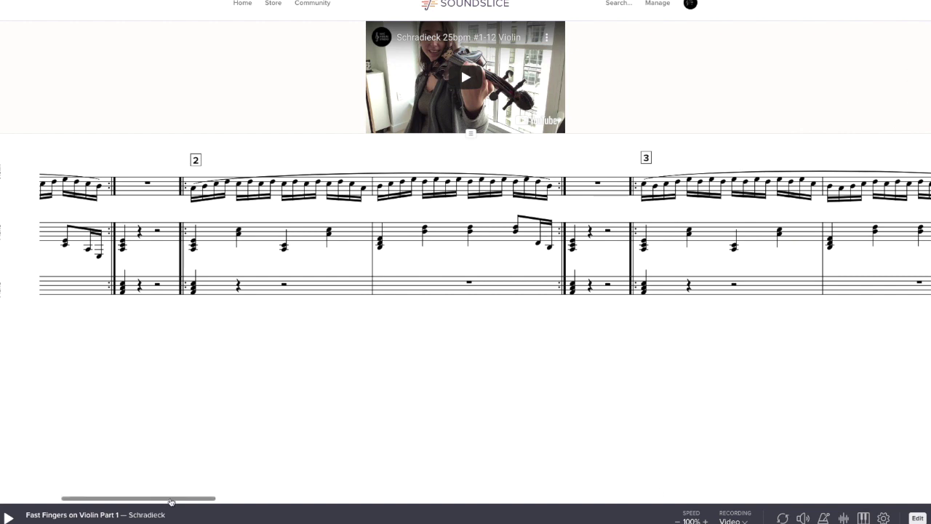
{"action": "left_click_drag", "start_coordinate": [166, 498], "coordinate": [17, 492]}
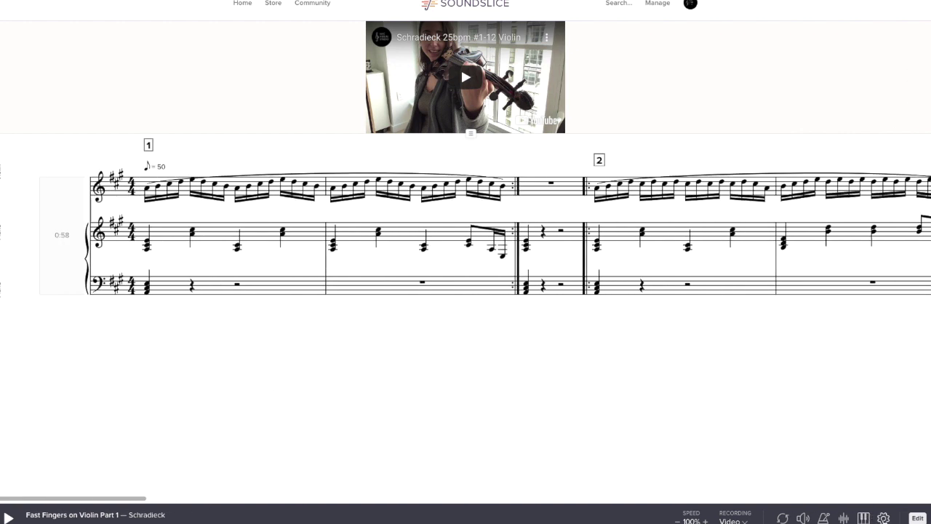
{"action": "left_click", "coordinate": [883, 518]}
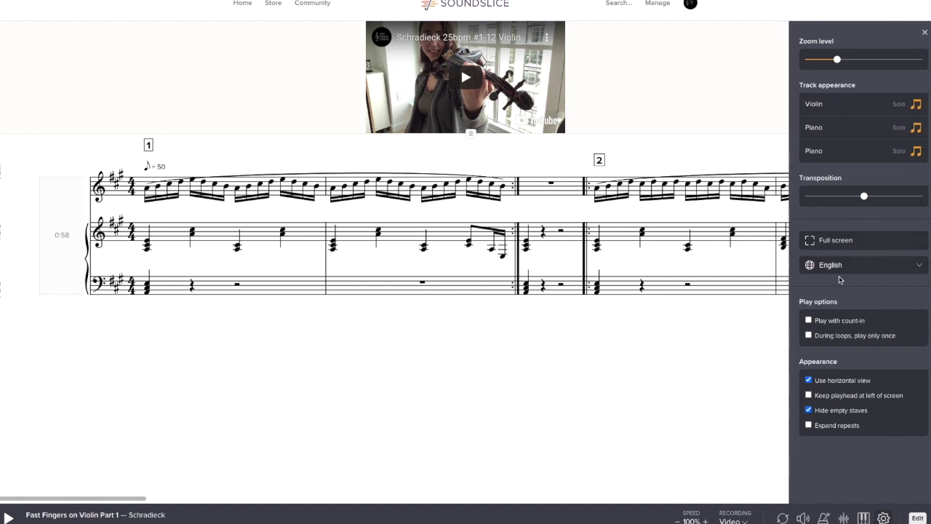
Step: Turn off horizontal view for wrapped systems and place the playhead at measure 1
{"action": "left_click", "coordinate": [828, 383]}
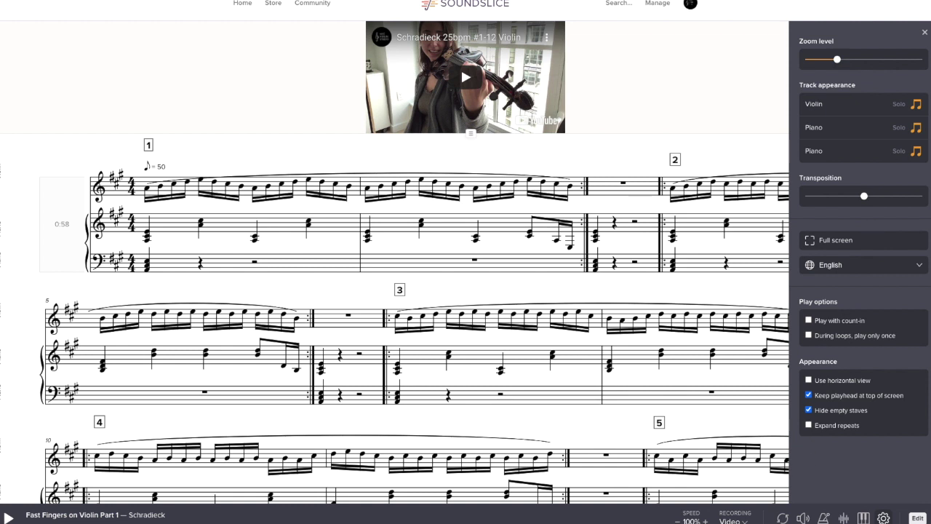
{"action": "left_click", "coordinate": [925, 33]}
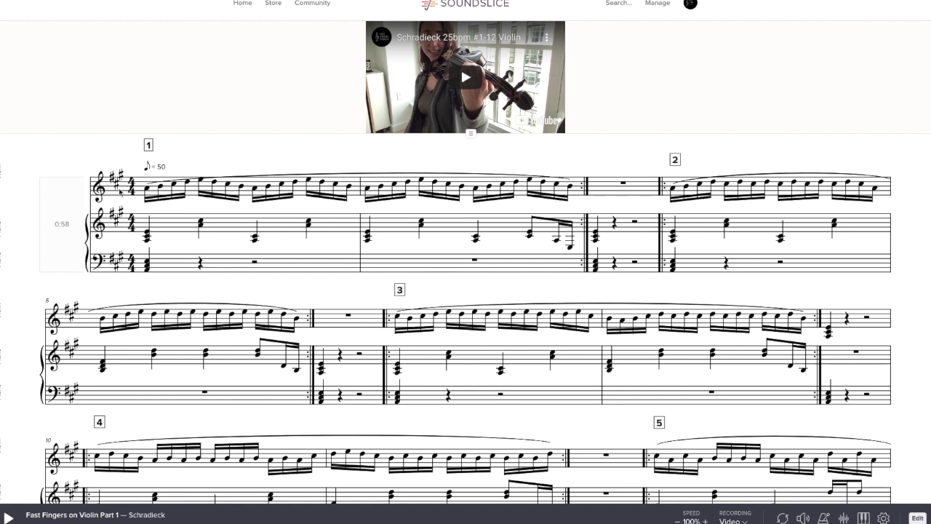
{"action": "left_click", "coordinate": [88, 195]}
{"action": "left_click", "coordinate": [42, 214]}
{"action": "left_click", "coordinate": [169, 226]}
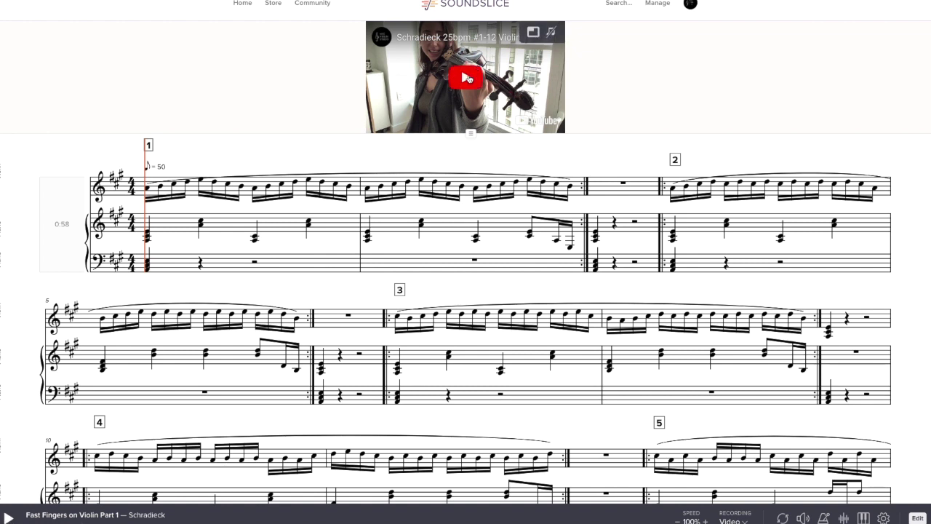
Step: Play the violin video with the score, raise the speed to 200%, then pause
{"action": "left_click", "coordinate": [468, 78]}
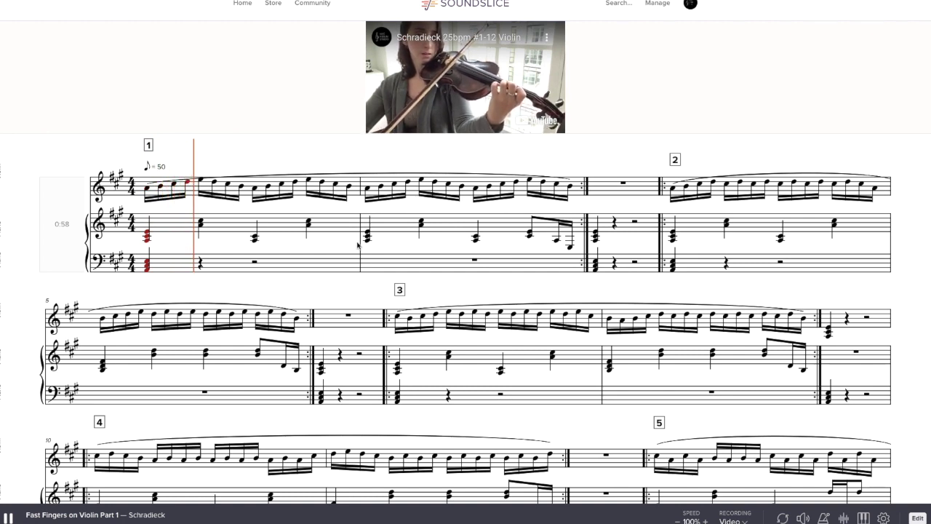
{"action": "key", "text": "space"}
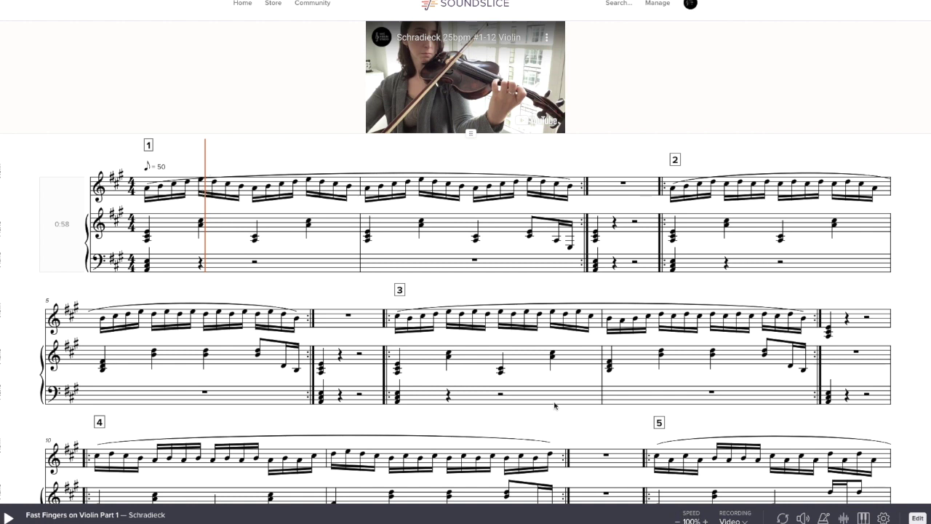
{"action": "key", "text": "space"}
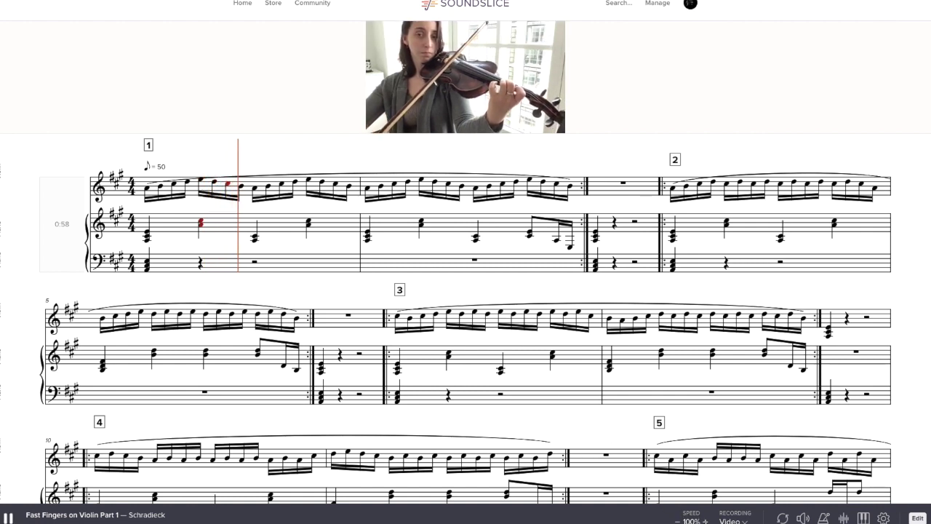
{"action": "left_click", "coordinate": [705, 521]}
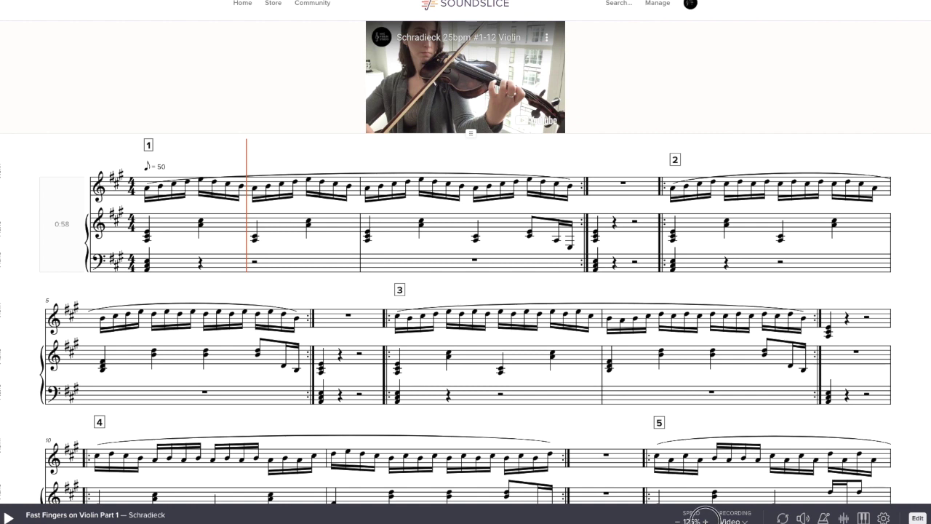
{"action": "left_click", "coordinate": [705, 521]}
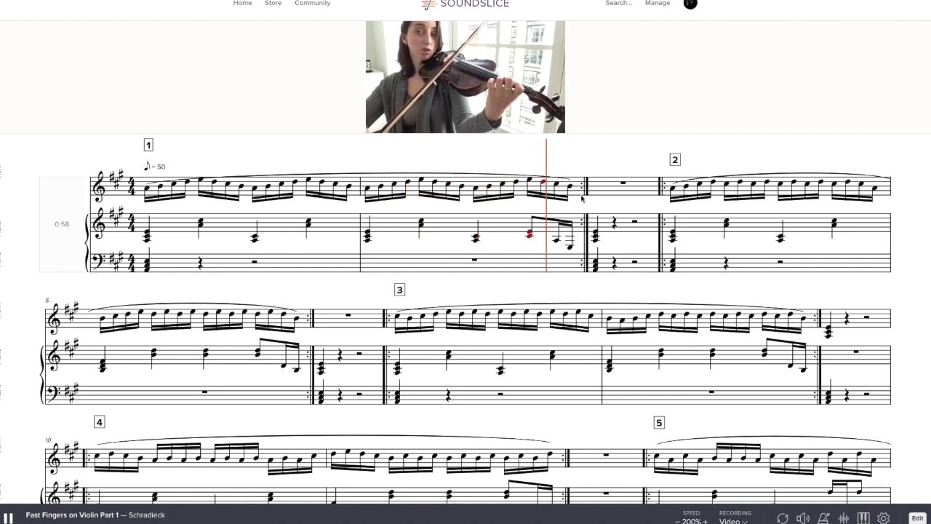
{"action": "key", "text": "space"}
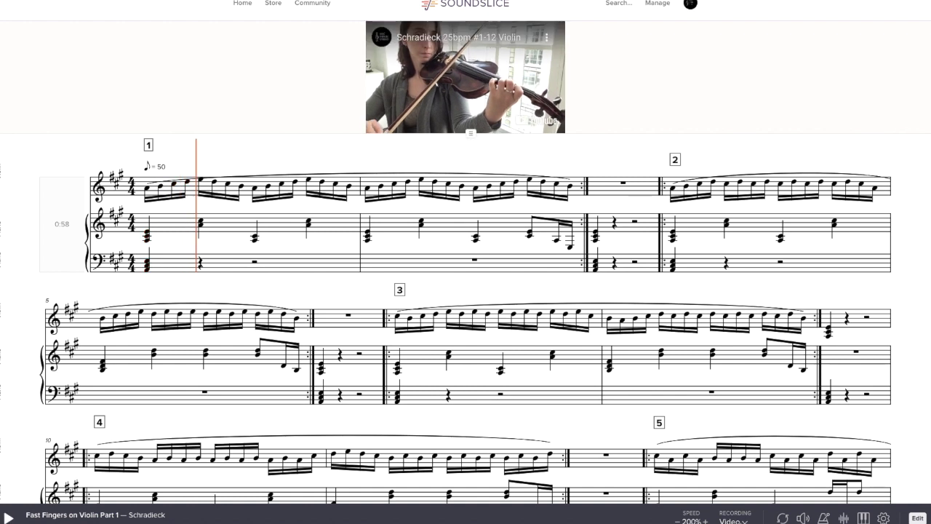
Step: Switch to the Synthetic recording and play it from the start of measure 1
{"action": "left_click", "coordinate": [737, 519]}
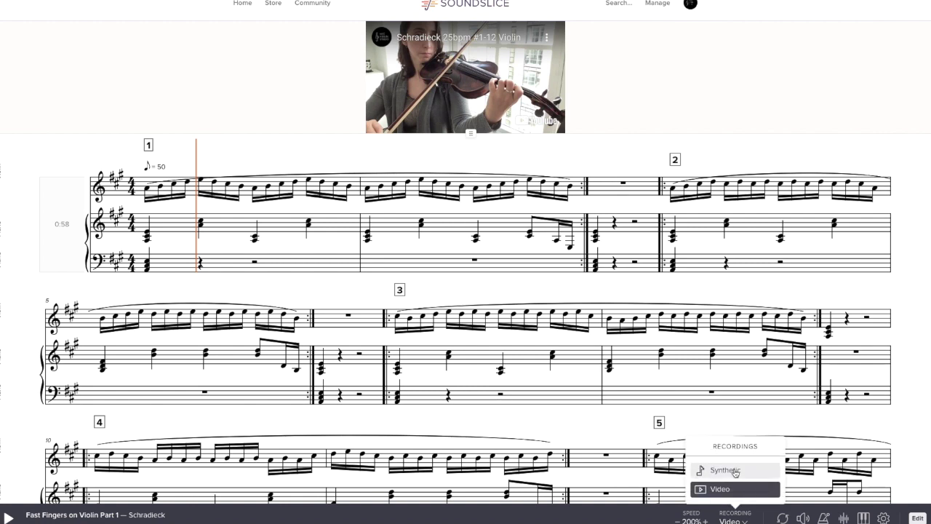
{"action": "left_click", "coordinate": [735, 471]}
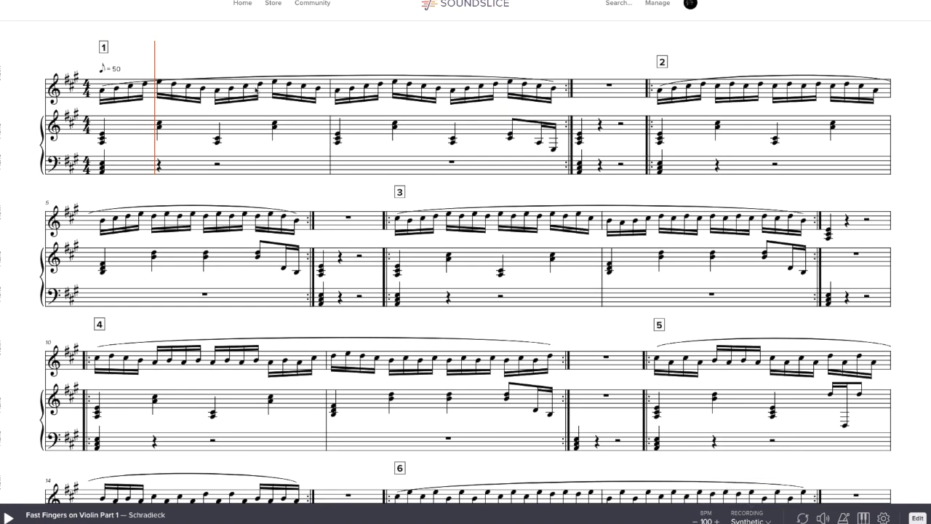
{"action": "left_click", "coordinate": [103, 96]}
{"action": "key", "text": "space"}
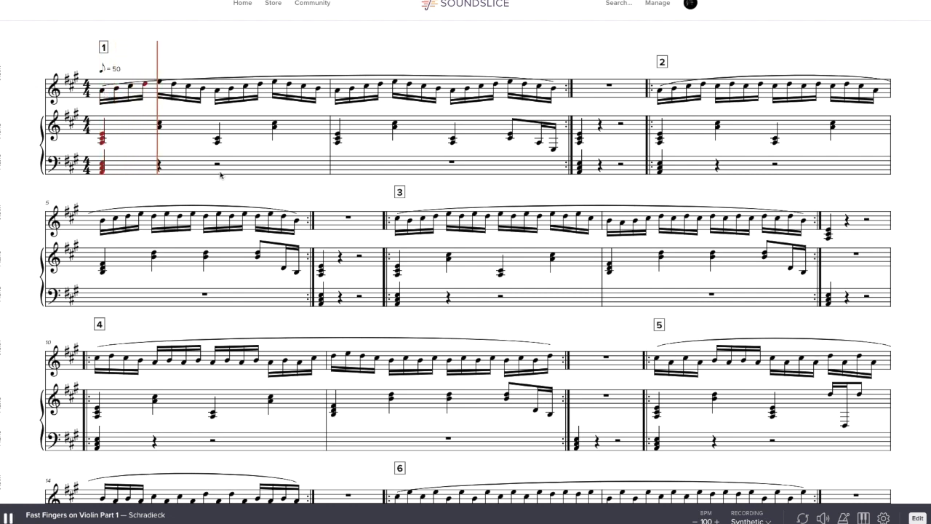
{"action": "key", "text": "space"}
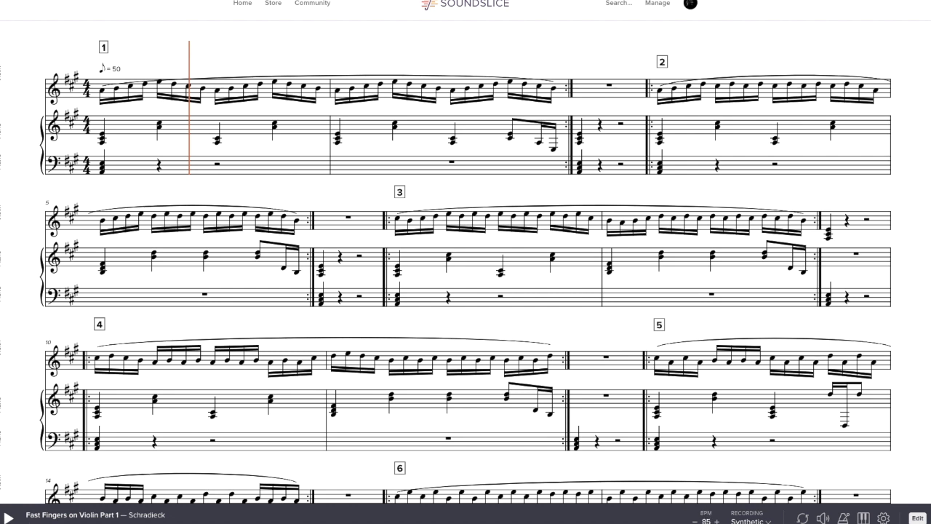
{"action": "key", "text": "space"}
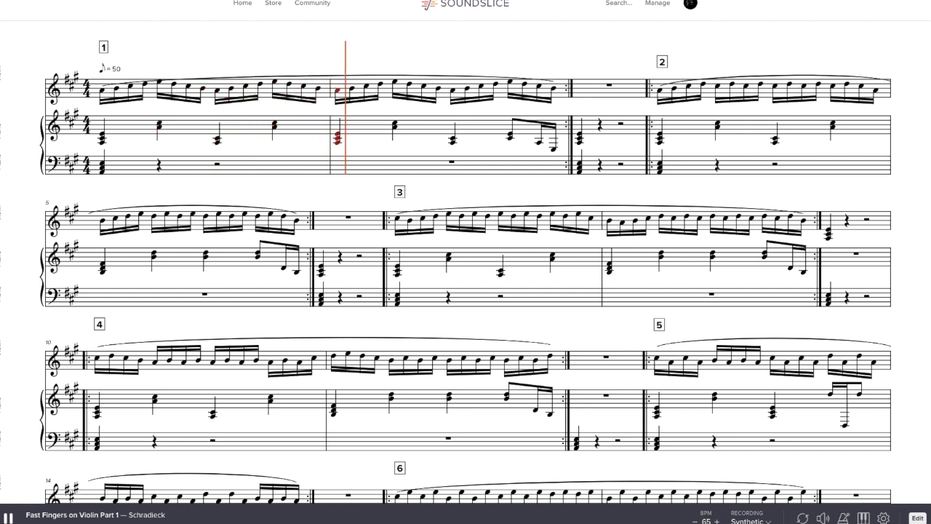
Step: Set the playback tempo to 66, then 67 BPM, and scroll back to the top
{"action": "left_click", "coordinate": [705, 519]}
{"action": "type", "text": "66"}
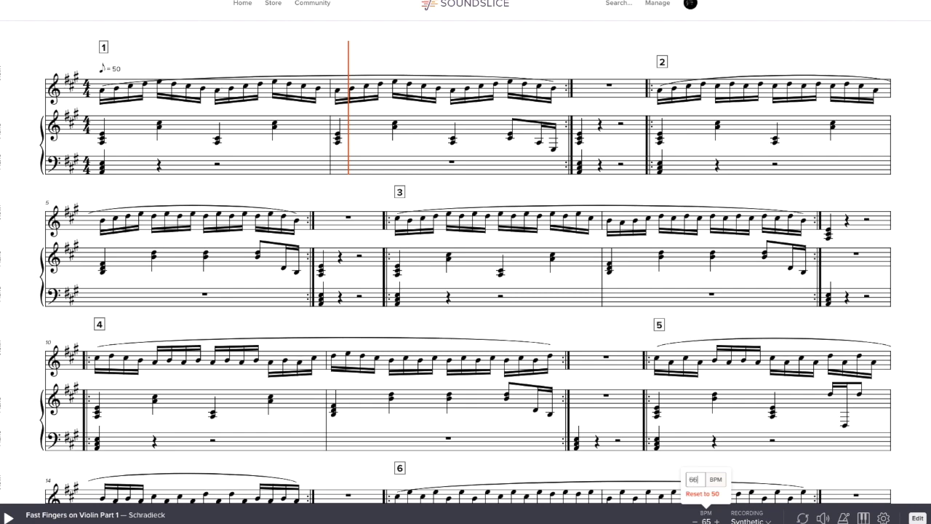
{"action": "key", "text": "Return"}
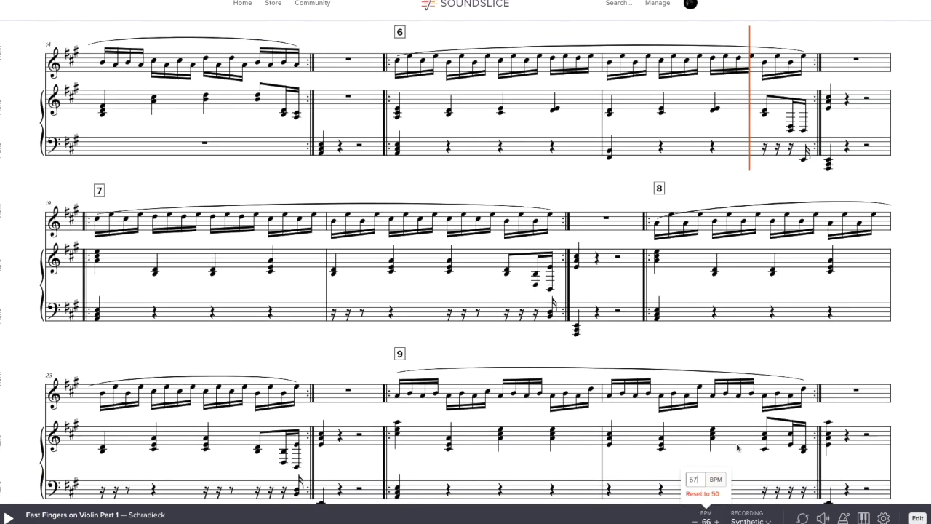
{"action": "key", "text": "Return"}
{"action": "scroll", "coordinate": [484, 261], "scroll_direction": "up", "scroll_amount": 3}
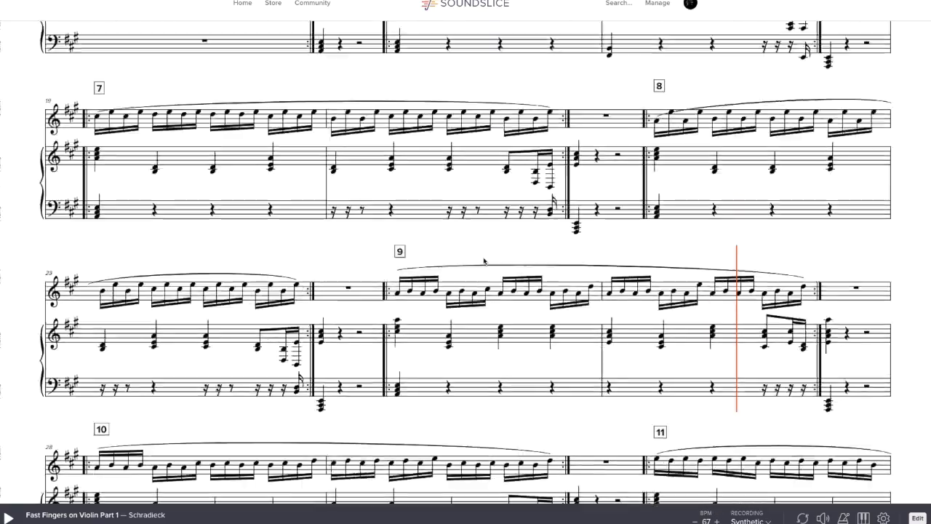
{"action": "scroll", "coordinate": [484, 260], "scroll_direction": "up", "scroll_amount": 5}
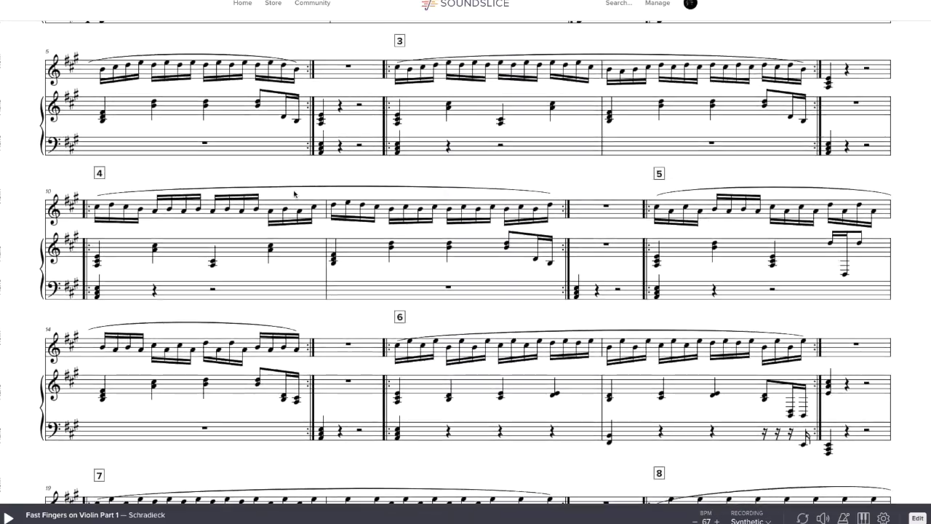
{"action": "scroll", "coordinate": [294, 193], "scroll_direction": "up", "scroll_amount": 2}
{"action": "left_click_drag", "start_coordinate": [97, 57], "coordinate": [567, 73]}
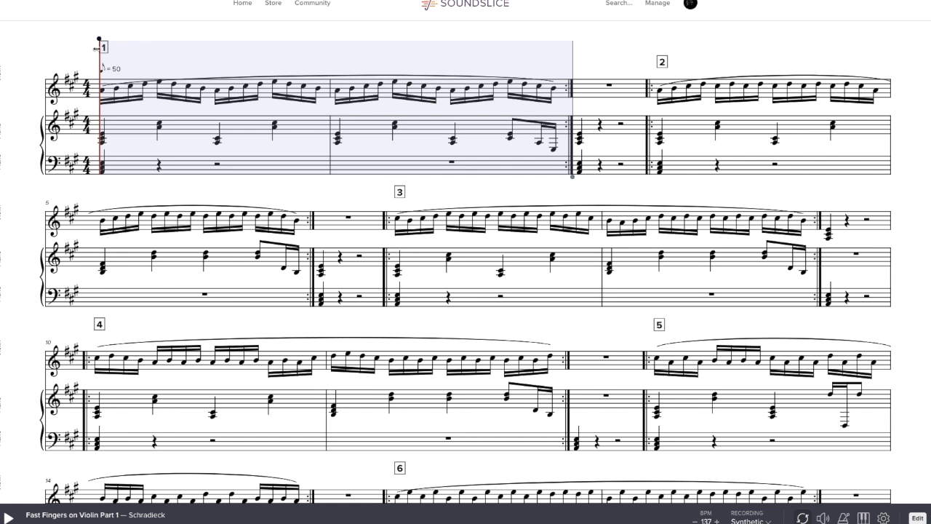
Step: Play from measure 1, raise the tempo to 217 BPM, then stop playback
{"action": "key", "text": "space"}
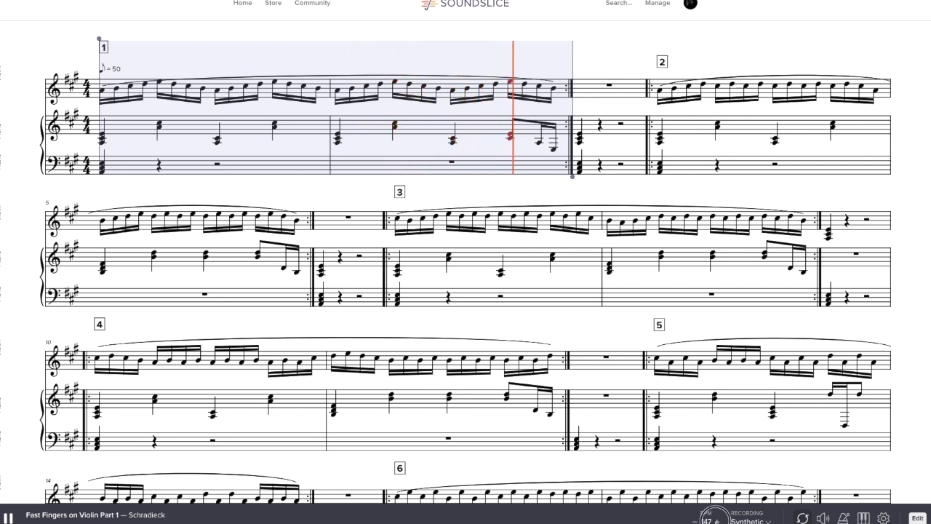
{"action": "left_click_drag", "start_coordinate": [716, 520], "coordinate": [715, 521]}
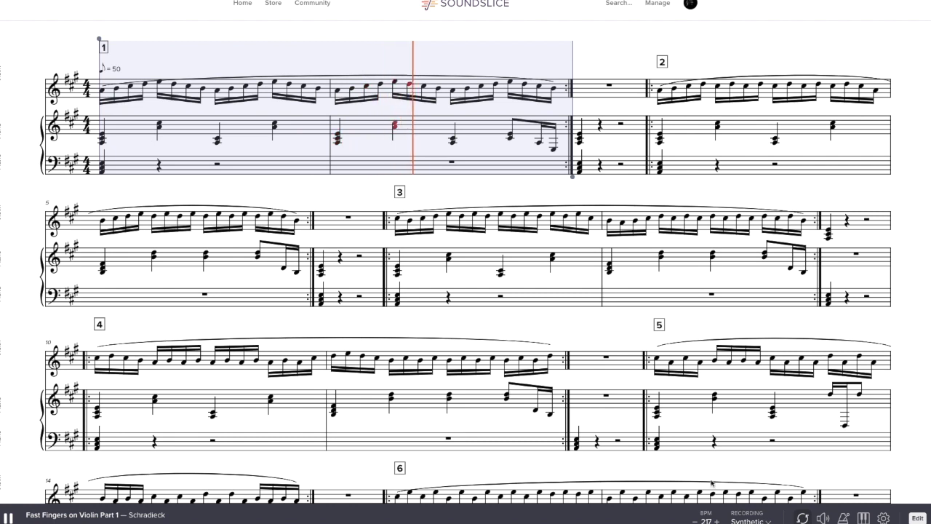
{"action": "key", "text": "space"}
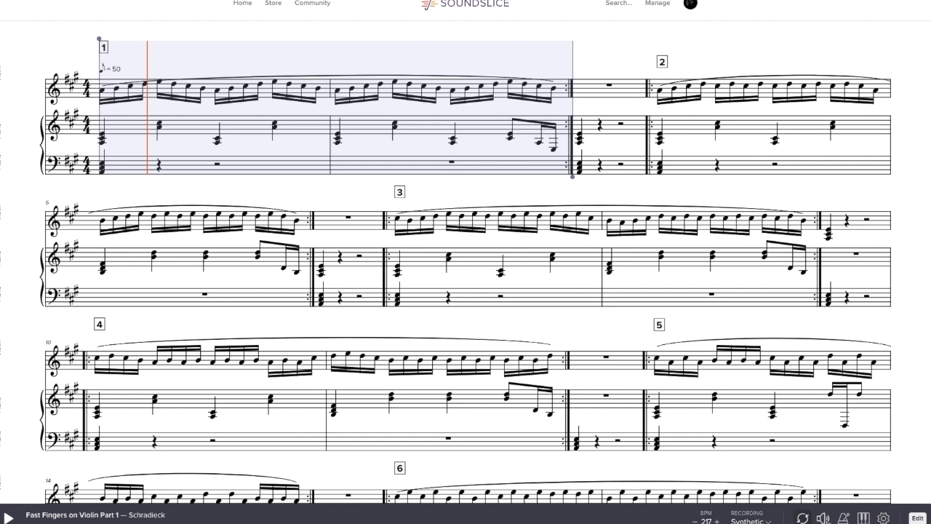
Step: Open the volume mixer and toggle Mute and Solo on the tracks, leaving the violin muted
{"action": "left_click", "coordinate": [824, 519]}
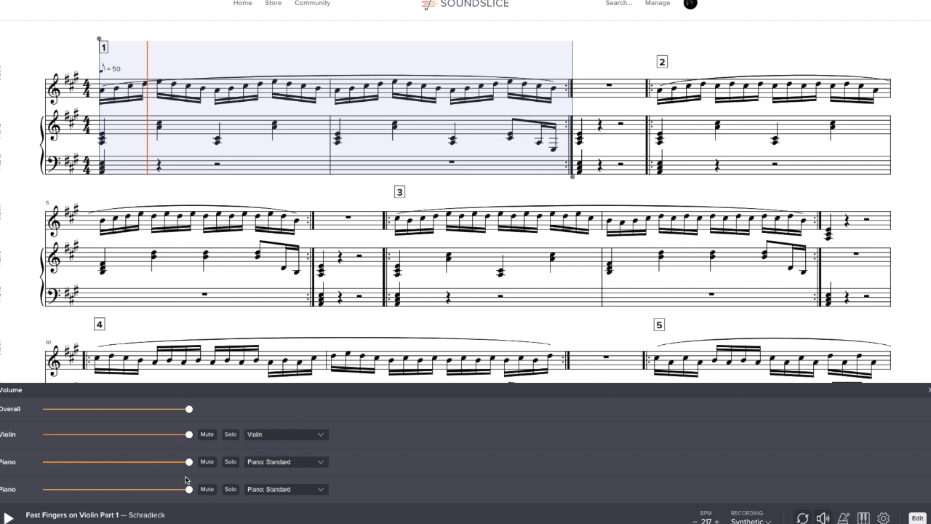
{"action": "left_click", "coordinate": [208, 465]}
{"action": "left_click", "coordinate": [207, 465]}
{"action": "left_click", "coordinate": [209, 491]}
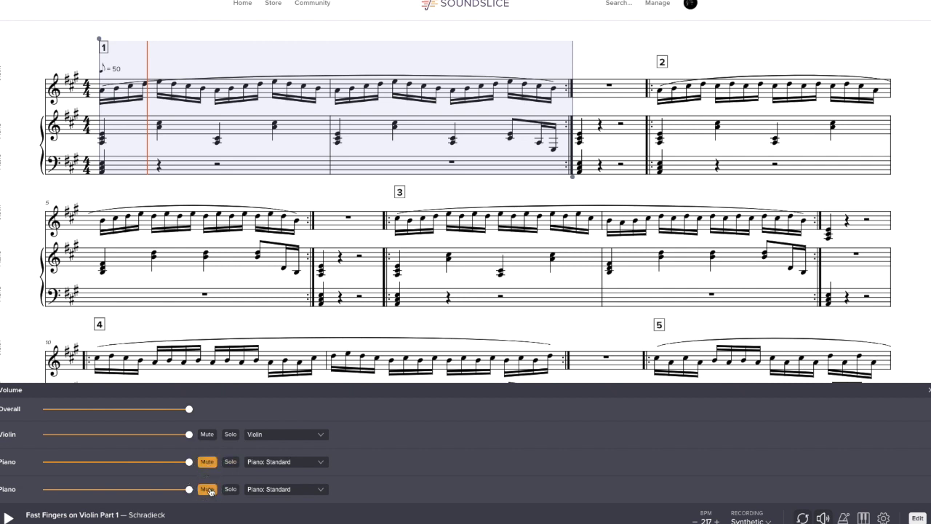
{"action": "left_click", "coordinate": [209, 491]}
{"action": "left_click", "coordinate": [208, 463]}
{"action": "left_click", "coordinate": [230, 436]}
{"action": "left_click", "coordinate": [230, 434]}
{"action": "left_click", "coordinate": [209, 465]}
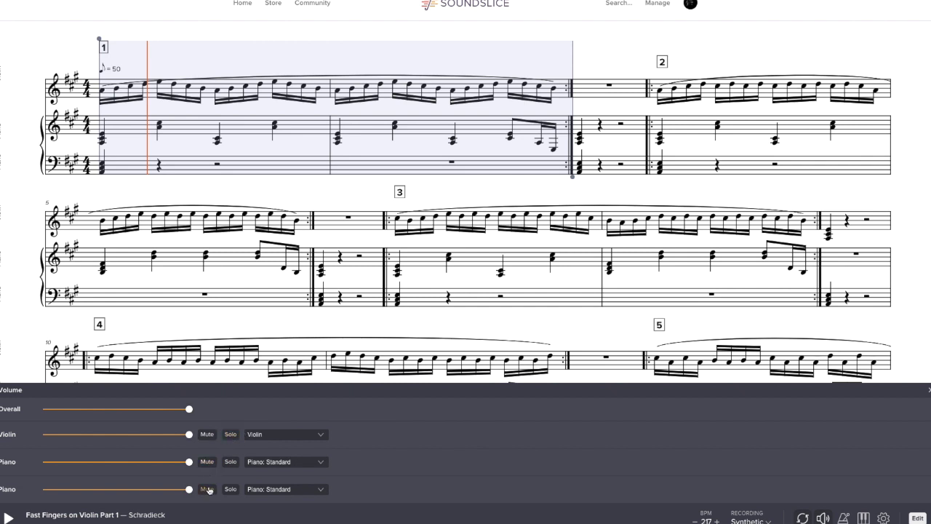
{"action": "left_click", "coordinate": [209, 468]}
{"action": "left_click", "coordinate": [207, 437]}
Step: Play to hear the pianos alone, then mute both pianos and unmute the violin
{"action": "key", "text": "space"}
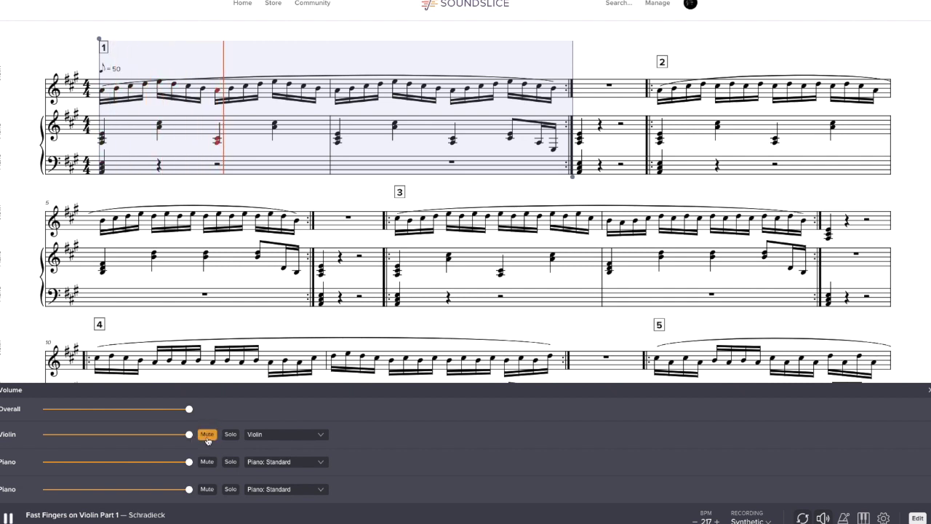
{"action": "key", "text": "space"}
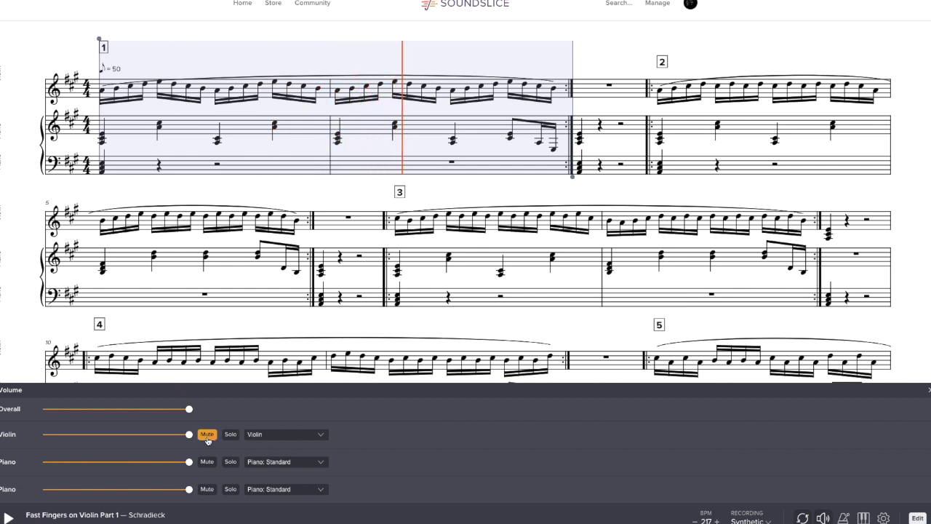
{"action": "left_click", "coordinate": [210, 469]}
{"action": "left_click", "coordinate": [207, 490]}
{"action": "left_click", "coordinate": [210, 436]}
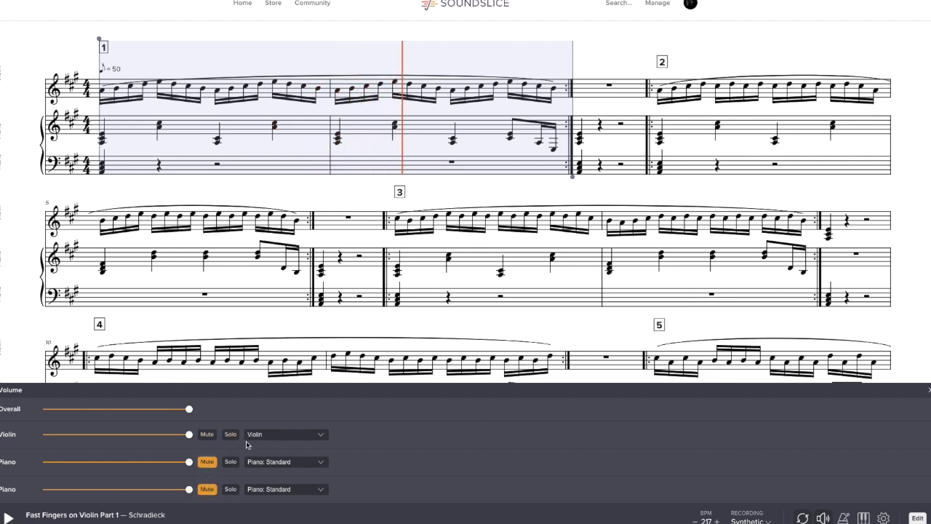
{"action": "key", "text": "space"}
{"action": "key", "text": "space"}
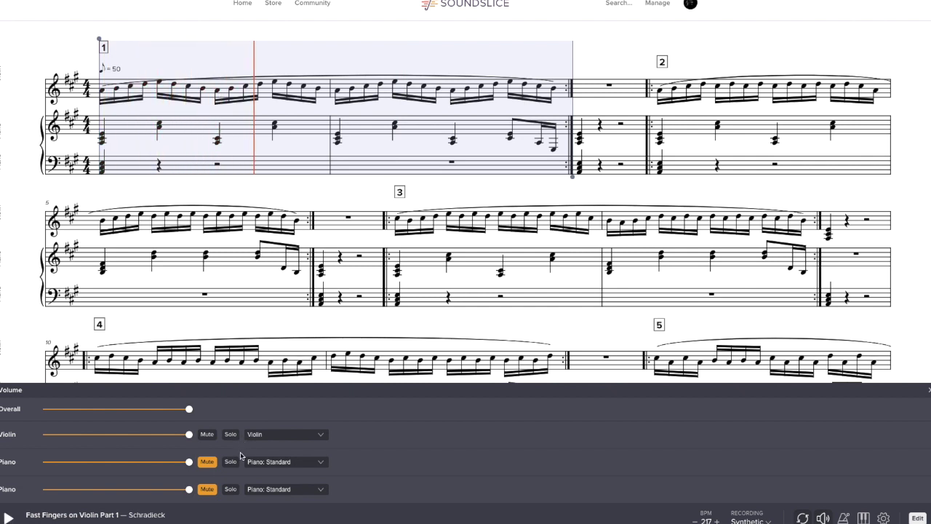
Step: Solo the Violin track with all mutes cleared, and remove the section 1 loop
{"action": "left_click", "coordinate": [208, 435]}
{"action": "left_click", "coordinate": [231, 435]}
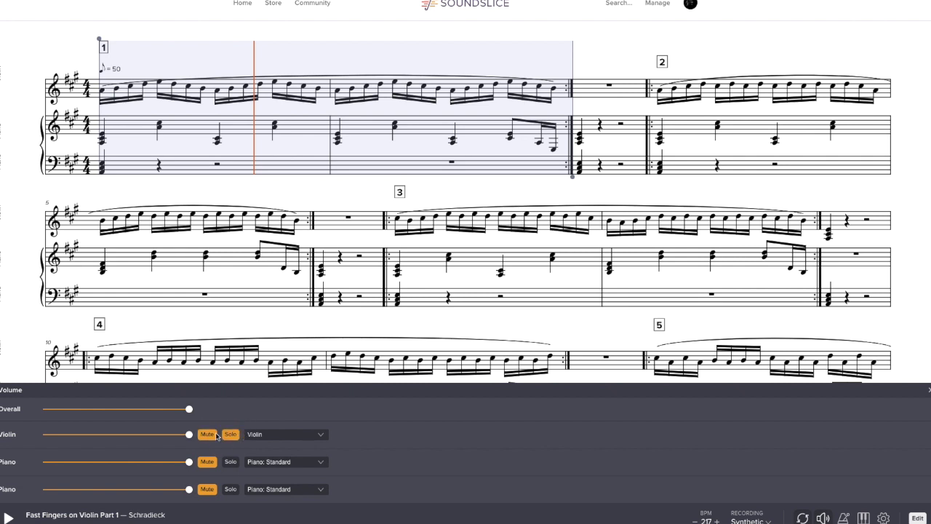
{"action": "left_click", "coordinate": [208, 435]}
{"action": "left_click", "coordinate": [208, 462]}
{"action": "left_click", "coordinate": [207, 489]}
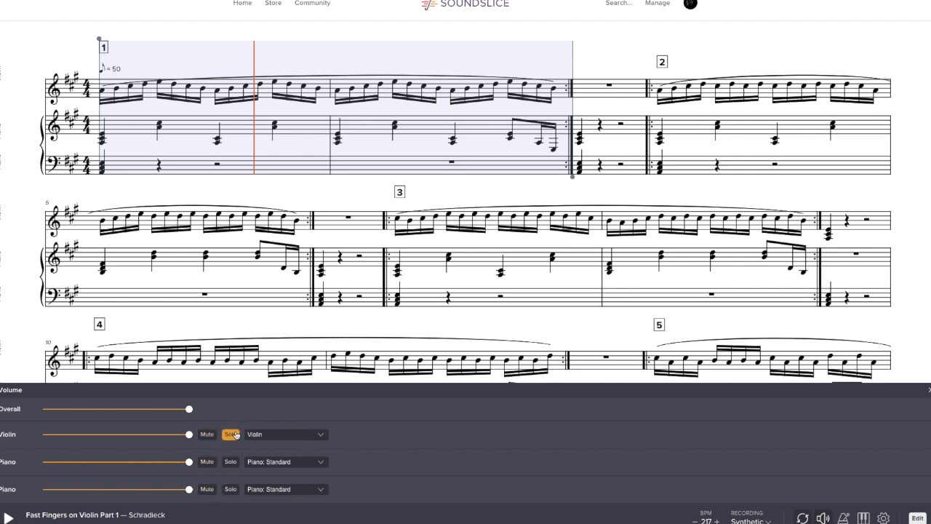
{"action": "left_click", "coordinate": [103, 107]}
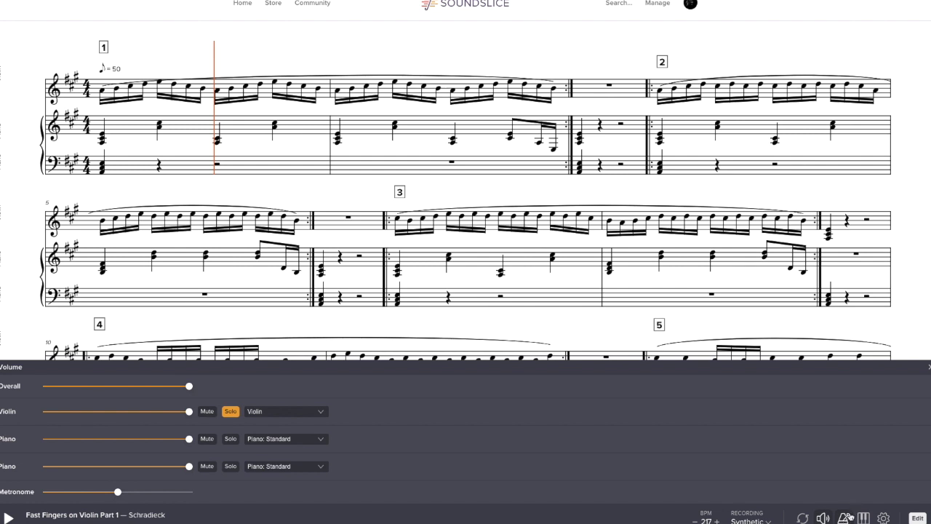
Step: Preview playback, then lower the Metronome slider in the volume mixer
{"action": "left_click", "coordinate": [823, 518]}
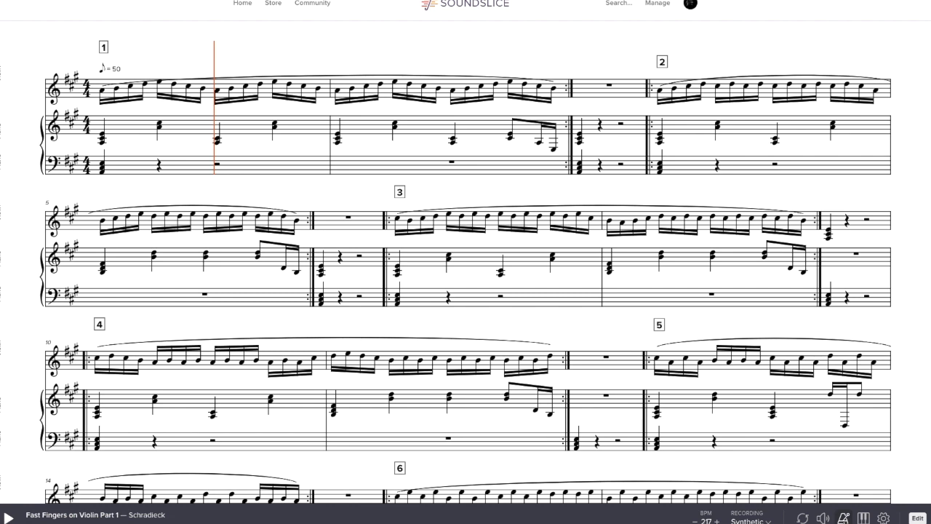
{"action": "key", "text": "space"}
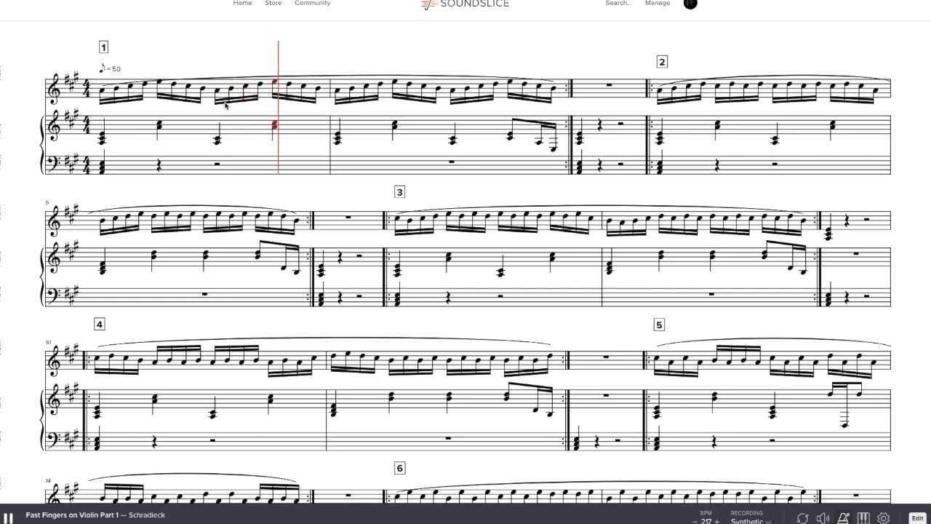
{"action": "key", "text": "space"}
{"action": "left_click", "coordinate": [823, 518]}
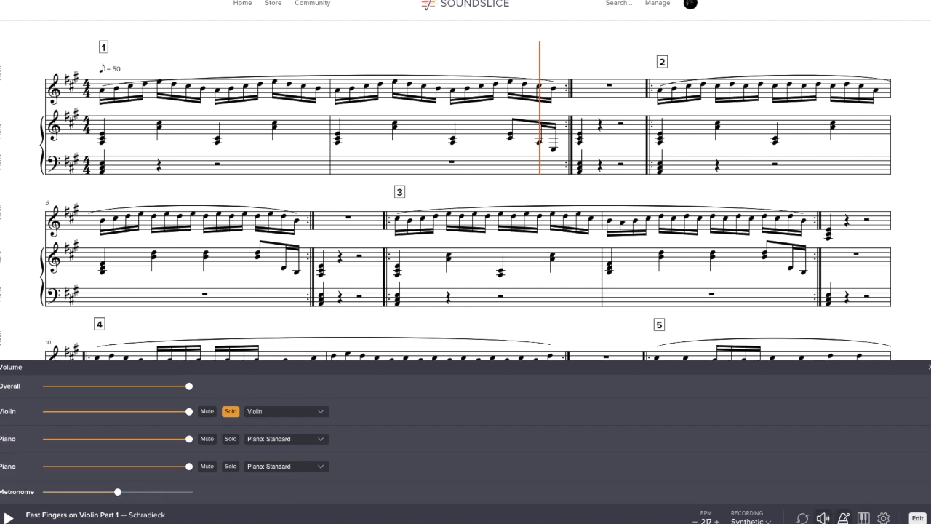
{"action": "left_click_drag", "start_coordinate": [118, 492], "coordinate": [85, 492]}
{"action": "left_click", "coordinate": [929, 366]}
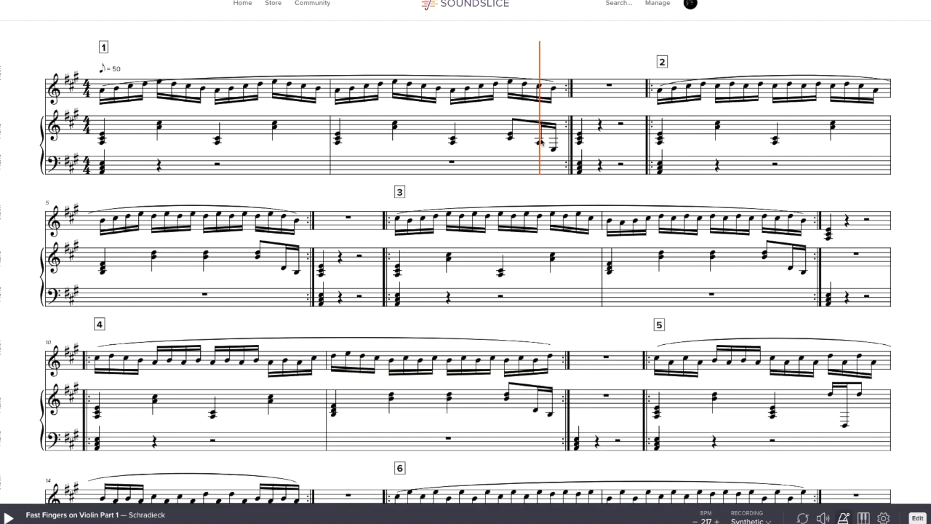
Step: Lower the metronome further during playback, then show the piano keyboard beneath the score
{"action": "key", "text": "space"}
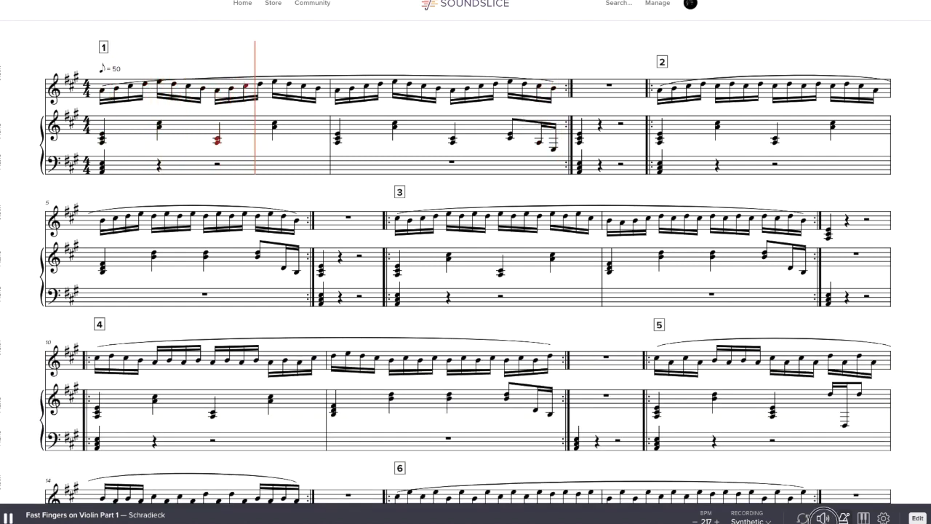
{"action": "left_click", "coordinate": [823, 518]}
{"action": "mouse_move", "coordinate": [85, 492]}
{"action": "left_mouse_down"}
{"action": "mouse_move", "coordinate": [60, 493]}
{"action": "mouse_move", "coordinate": [69, 492]}
{"action": "left_mouse_up"}
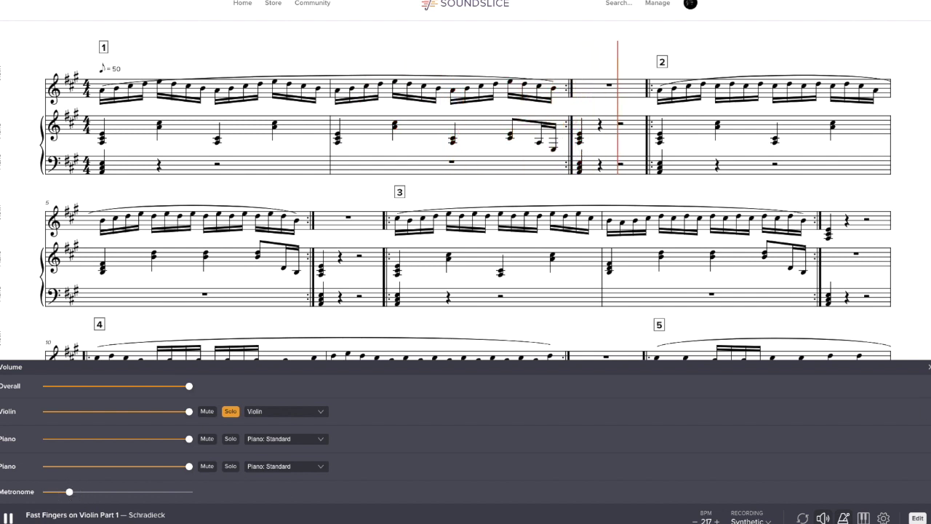
{"action": "left_click", "coordinate": [823, 518]}
{"action": "key", "text": "space"}
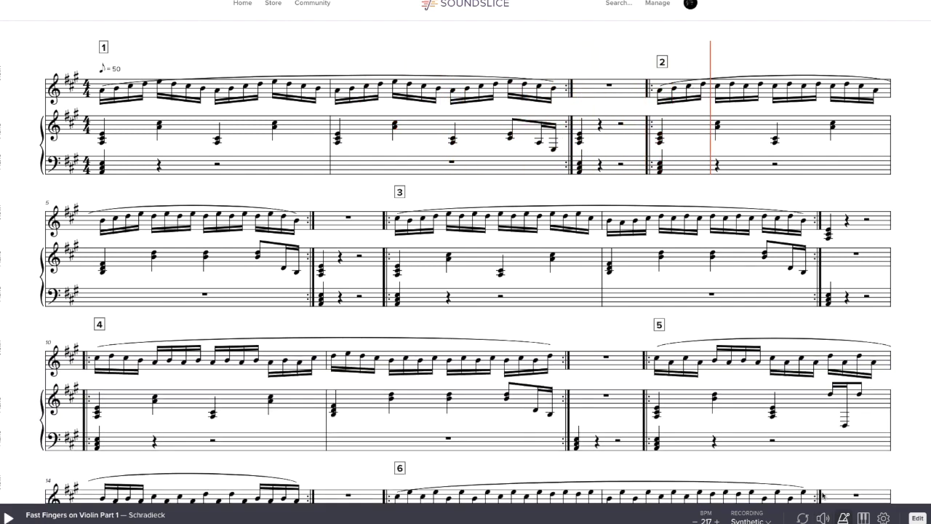
{"action": "left_click", "coordinate": [864, 518]}
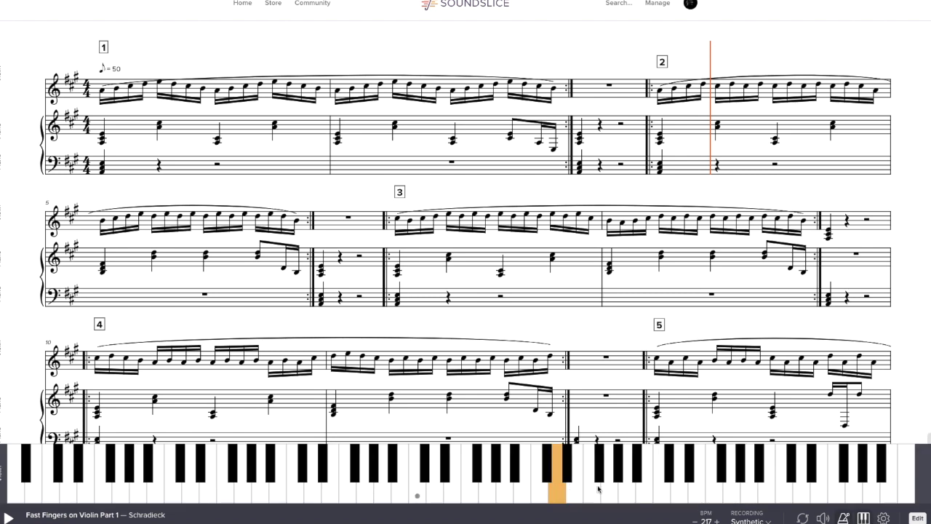
Step: Move the playhead to the start of section 2 and preview it
{"action": "left_click", "coordinate": [660, 95]}
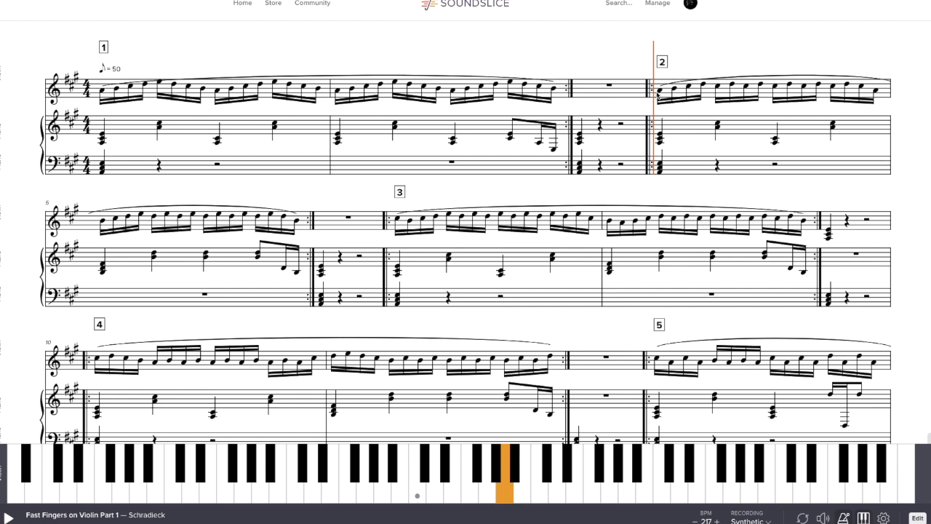
{"action": "key", "text": "space"}
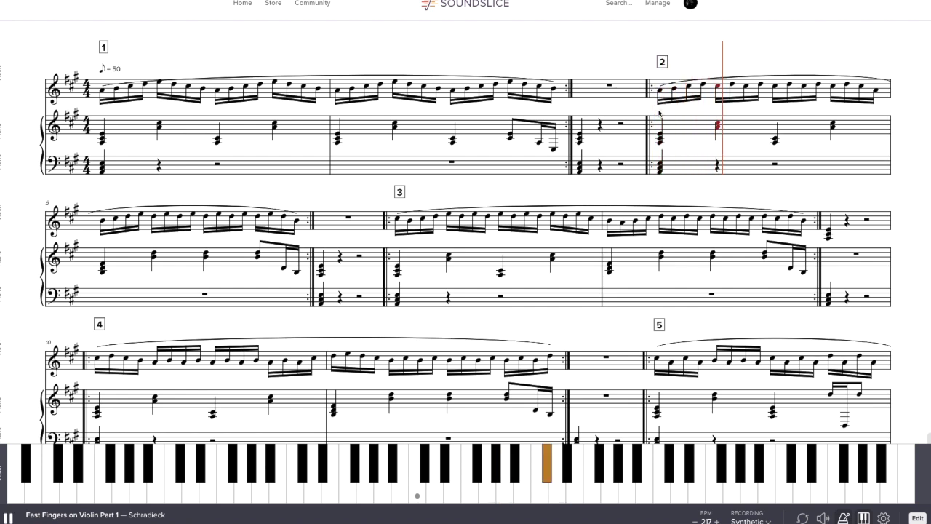
{"action": "key", "text": "space"}
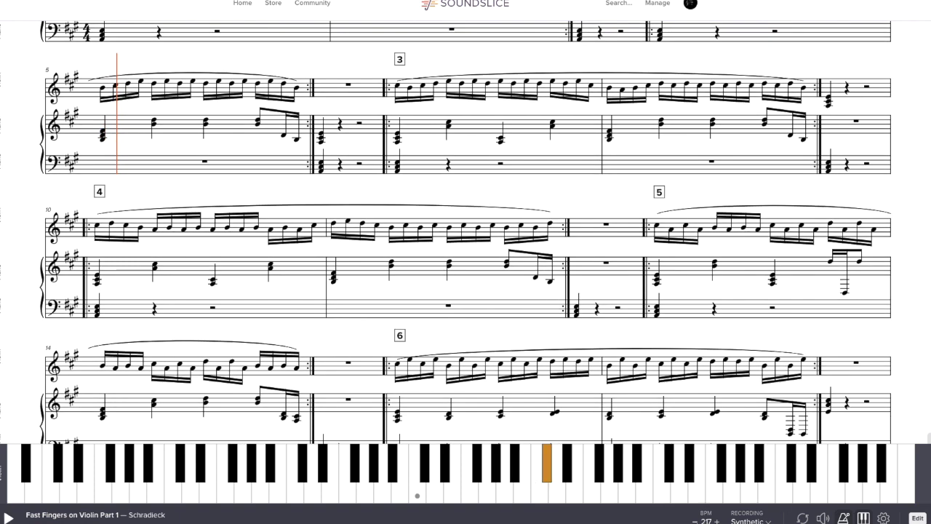
Step: Lower the tempo from 217 to 182 BPM and check the player settings
{"action": "left_click_drag", "start_coordinate": [706, 521], "coordinate": [705, 521]}
{"action": "left_click", "coordinate": [883, 518]}
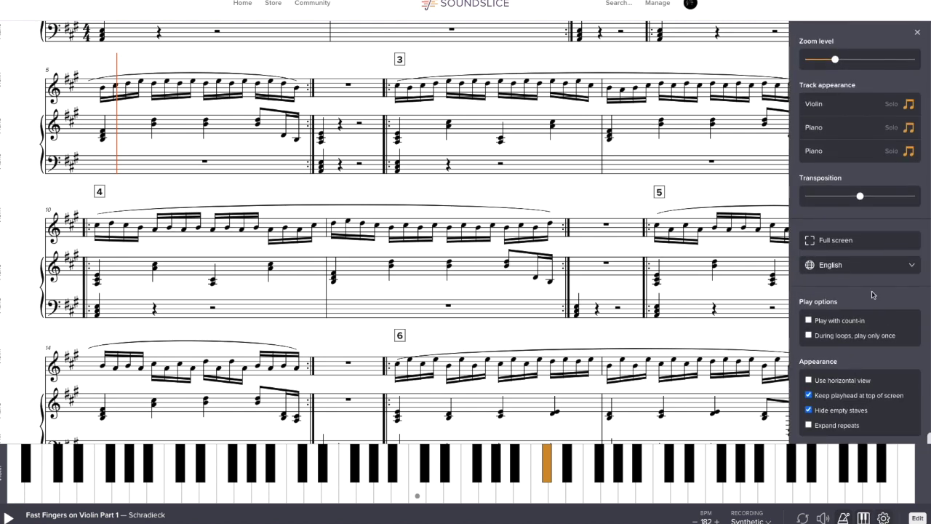
{"action": "left_click", "coordinate": [919, 33]}
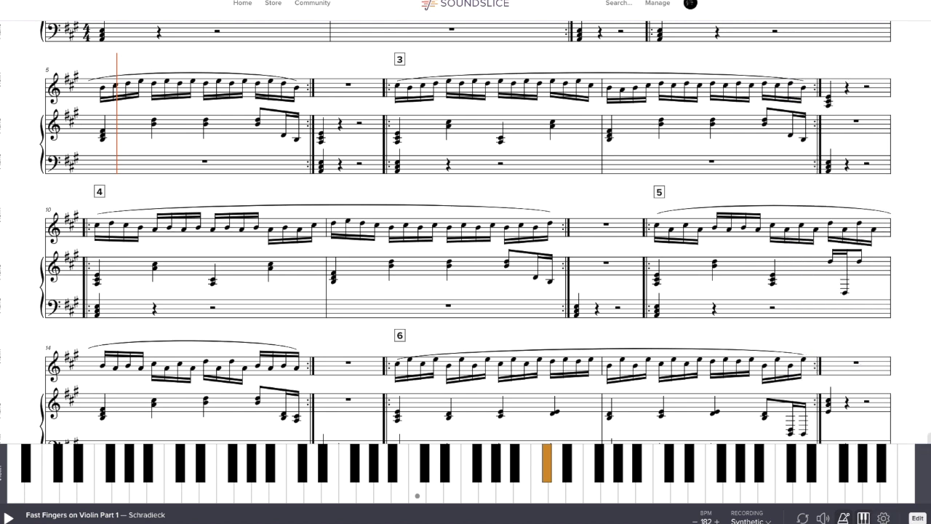